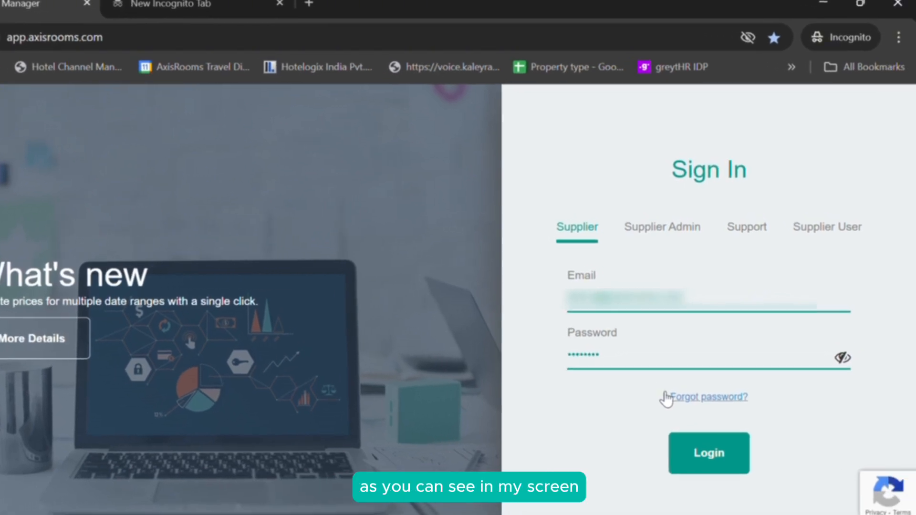
Look through the available account types, choose Supplier and sign in with the prefilled credentials.
left_click(650, 234)
left_click(739, 237)
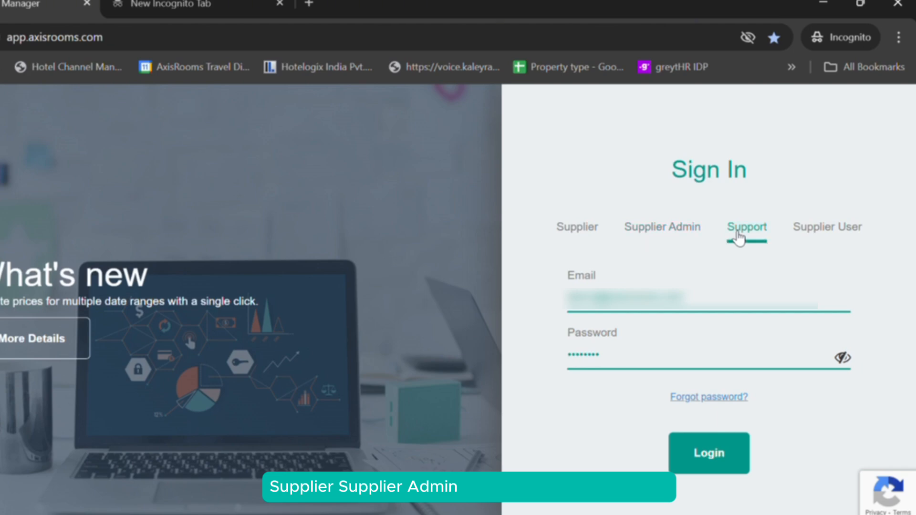
left_click(838, 236)
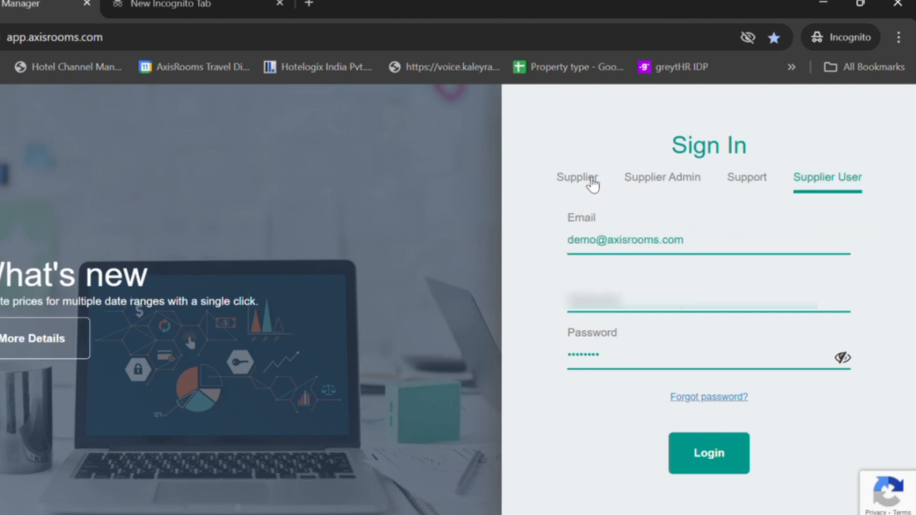
left_click(592, 183)
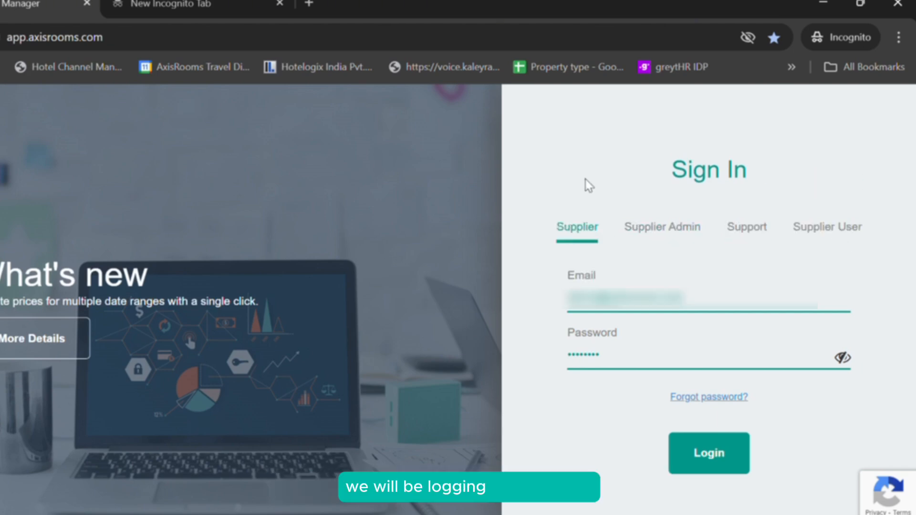
left_click(701, 459)
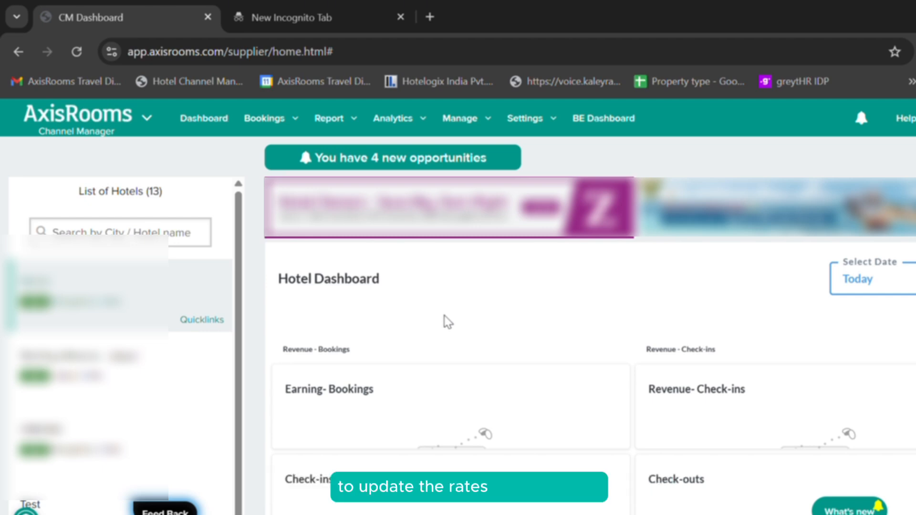
Open the Inventory & Prices page for the Demo, Bangalore property.
left_click(468, 122)
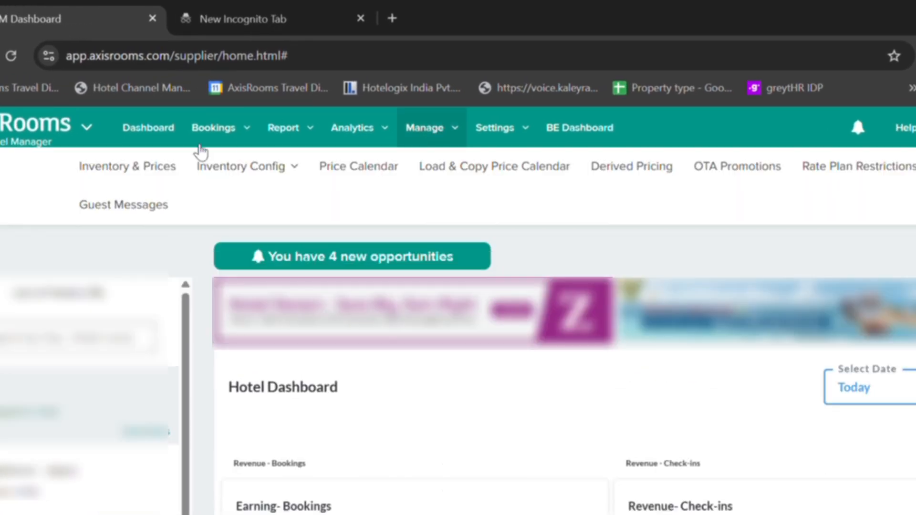
left_click(159, 176)
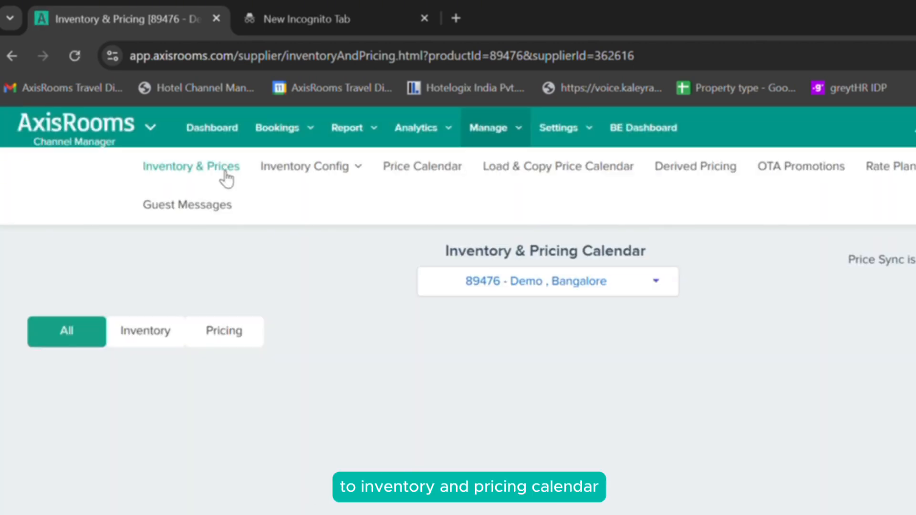
left_click(225, 179)
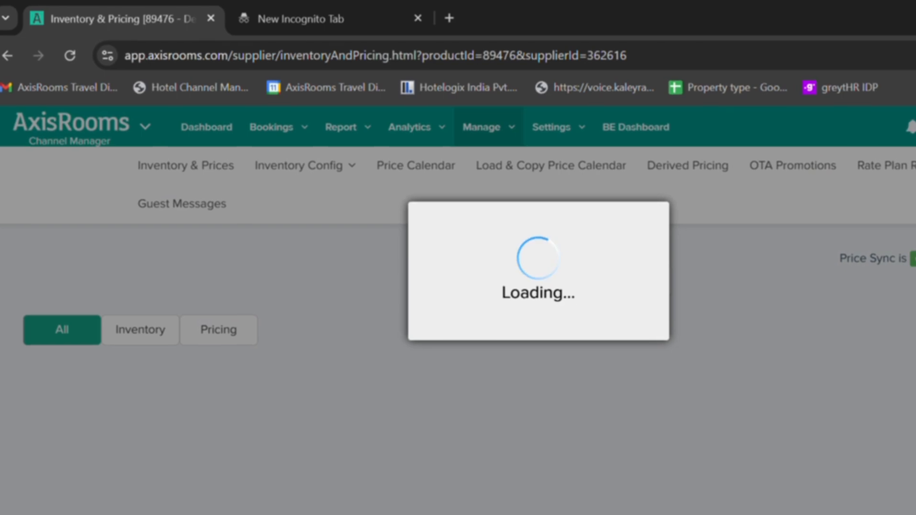
Examine the inventory and sell rates of each room type in the Inventory & Pricing Calendar.
scroll(458, 310, "down", 1)
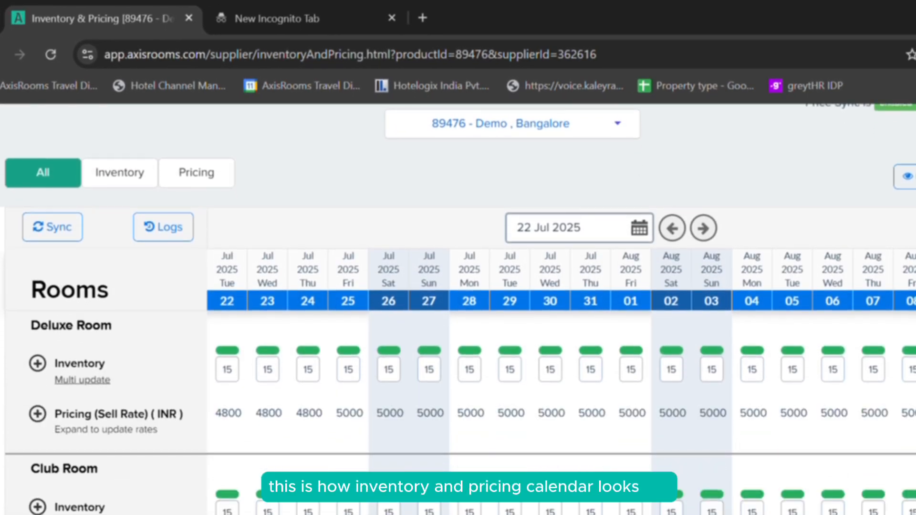
scroll(458, 309, "down", 5)
scroll(458, 310, "up", 3)
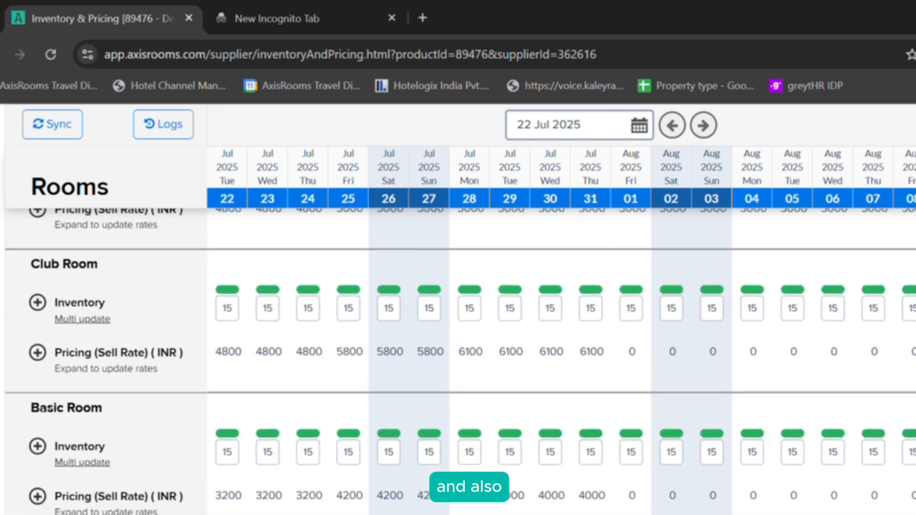
scroll(458, 309, "up", 5)
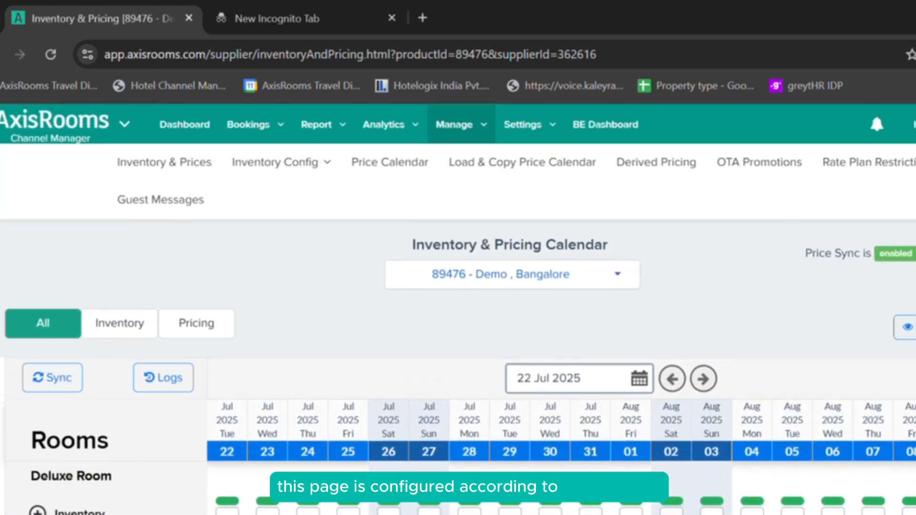
scroll(458, 310, "down", 3)
scroll(458, 309, "down", 3)
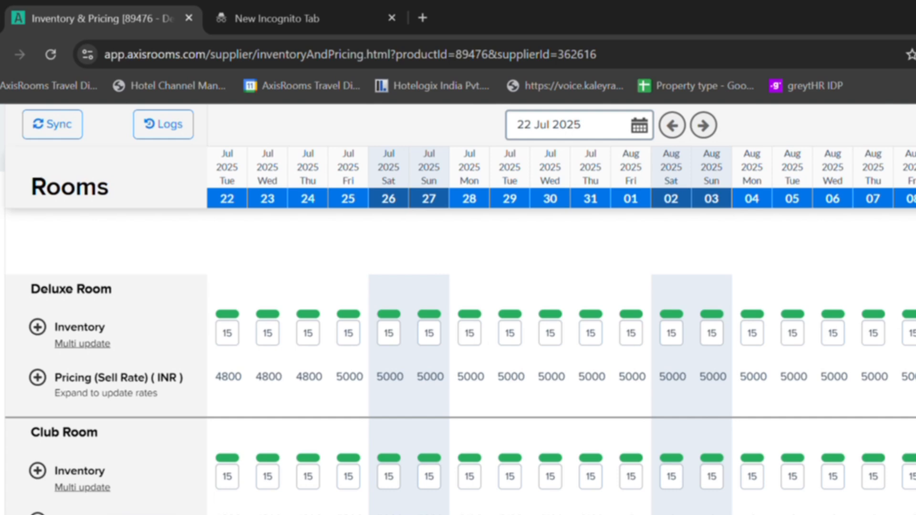
scroll(459, 310, "down", 2)
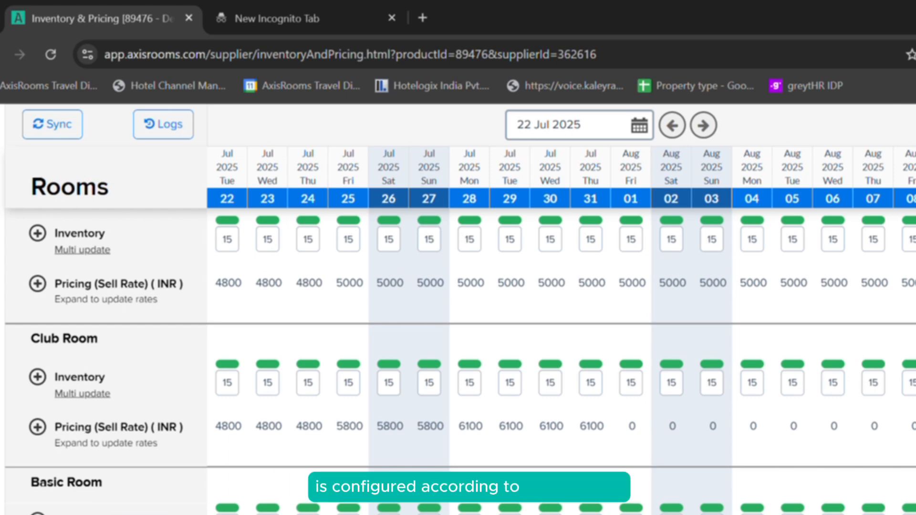
scroll(458, 309, "up", 3)
scroll(459, 309, "up", 1)
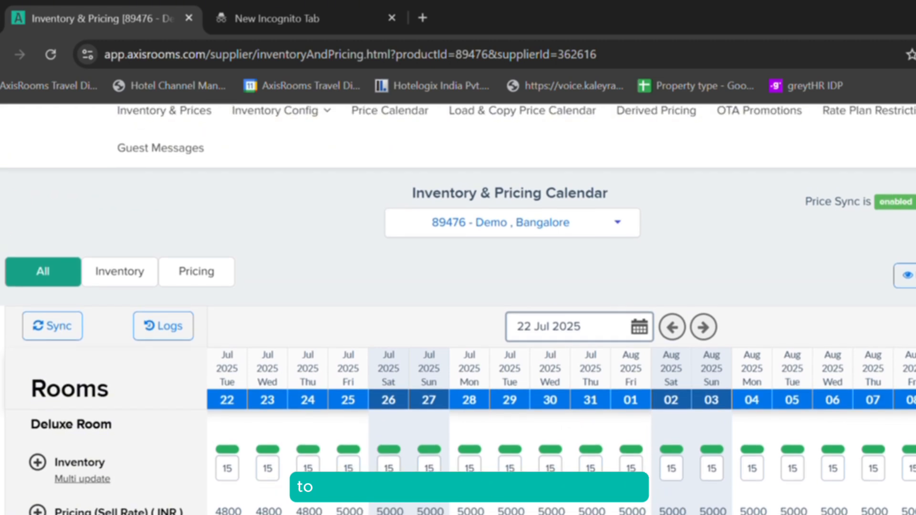
scroll(459, 309, "up", 1)
scroll(193, 400, "down", 2)
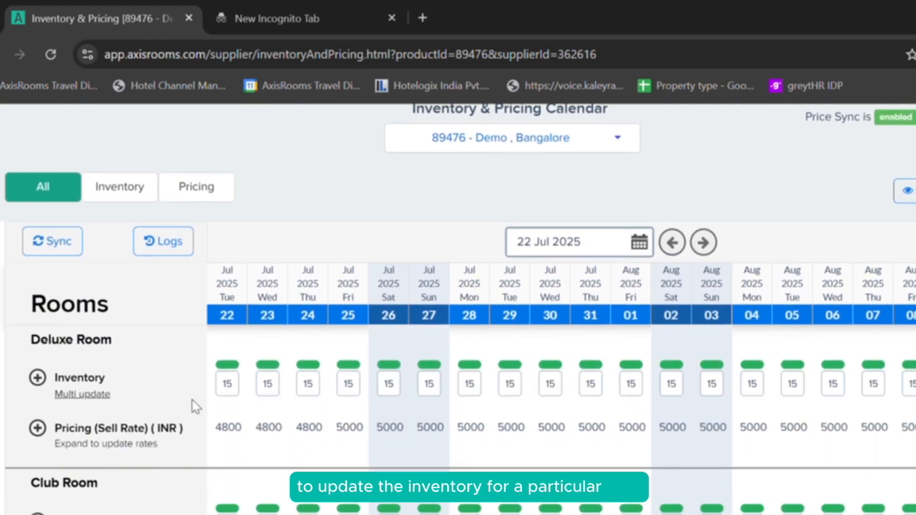
Set the Deluxe Room inventory for 22 Jul 2025 to 6 and save the change.
double_click(241, 389)
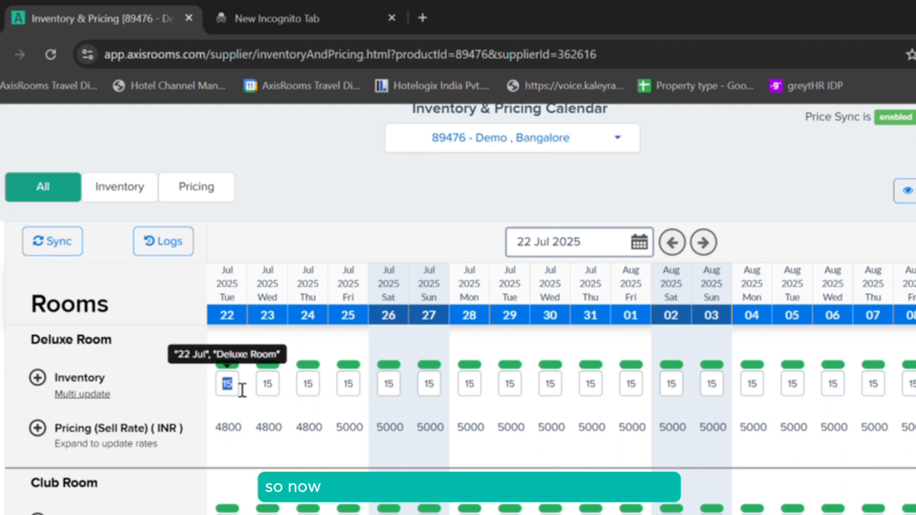
key("BackSpace")
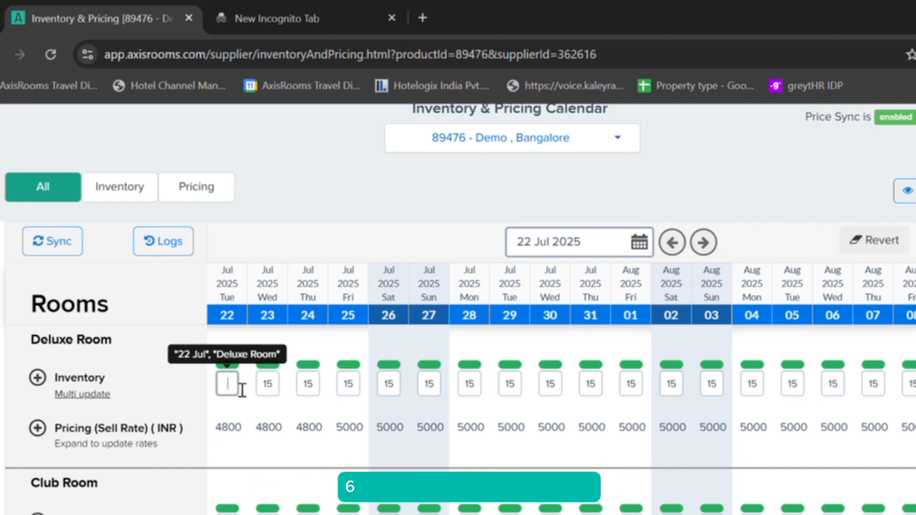
type("6")
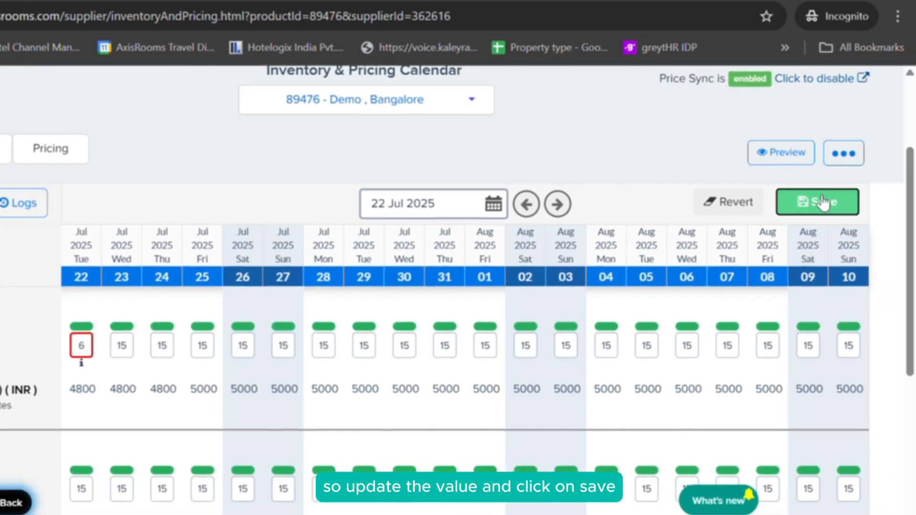
left_click(869, 213)
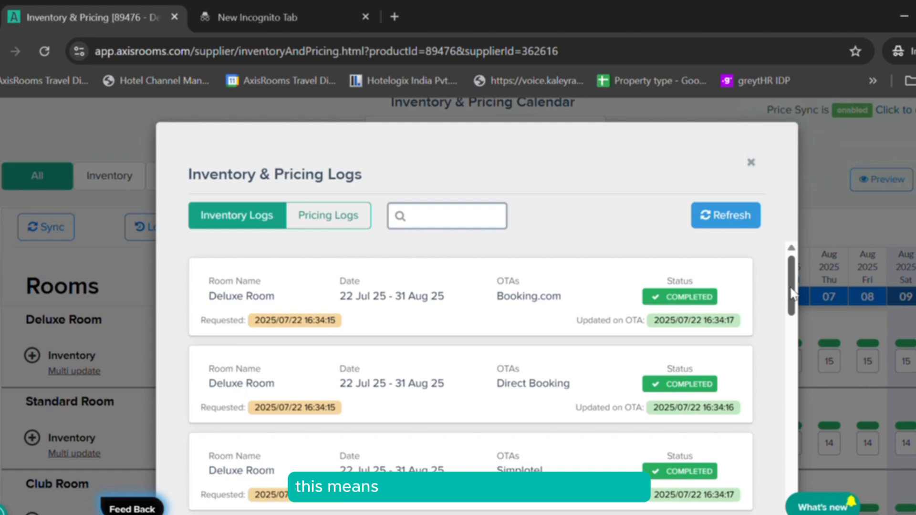
Check the OTA update status of the Deluxe Room in the inventory logs and close the logs.
scroll(793, 302, "down", 1)
scroll(792, 302, "up", 1)
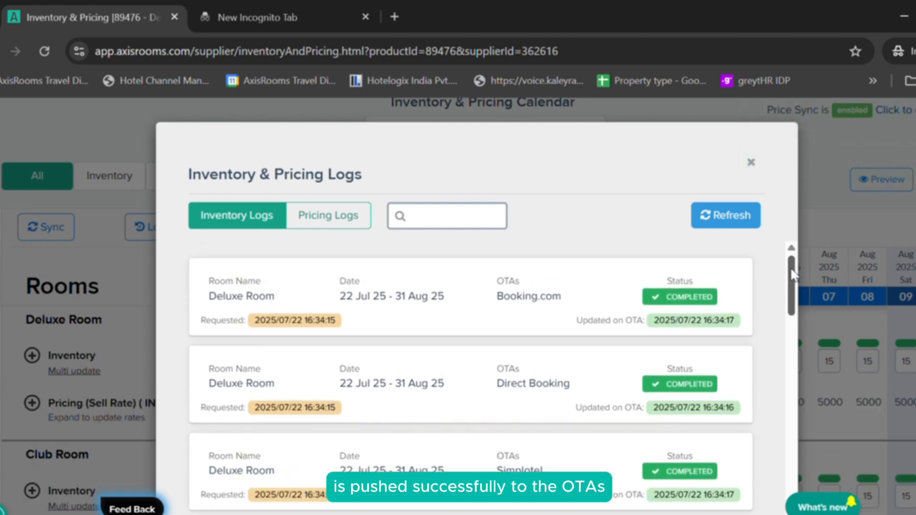
left_click(751, 167)
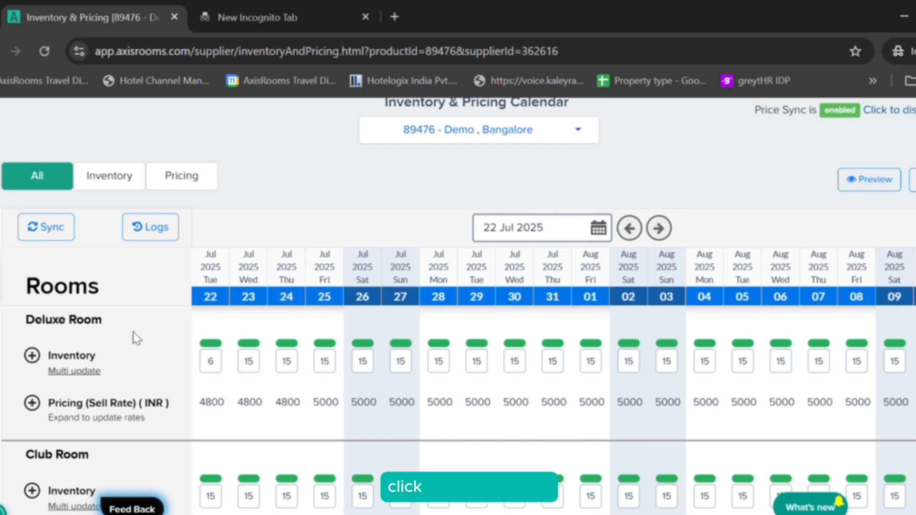
Start an inventory multi update for the Deluxe Room with the date range 2025/07/22 to 2025/08/31.
left_click(78, 371)
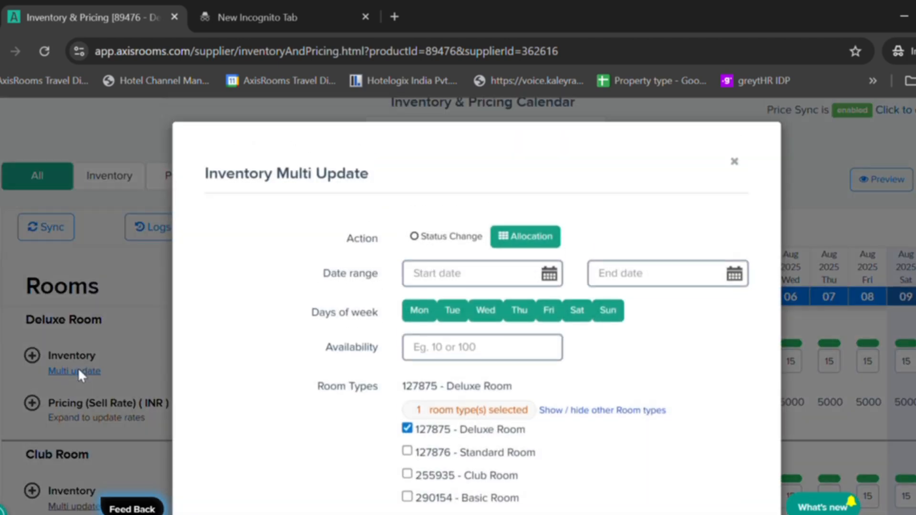
left_click(437, 266)
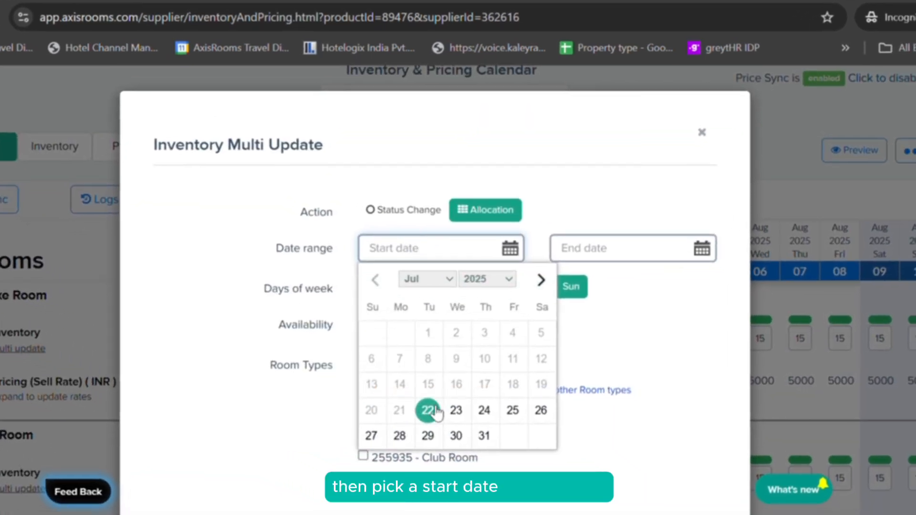
left_click(436, 411)
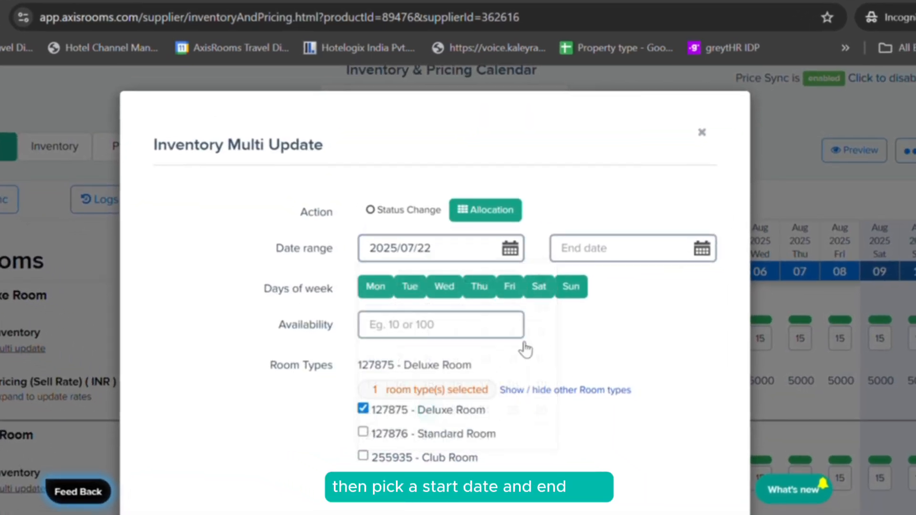
left_click(608, 239)
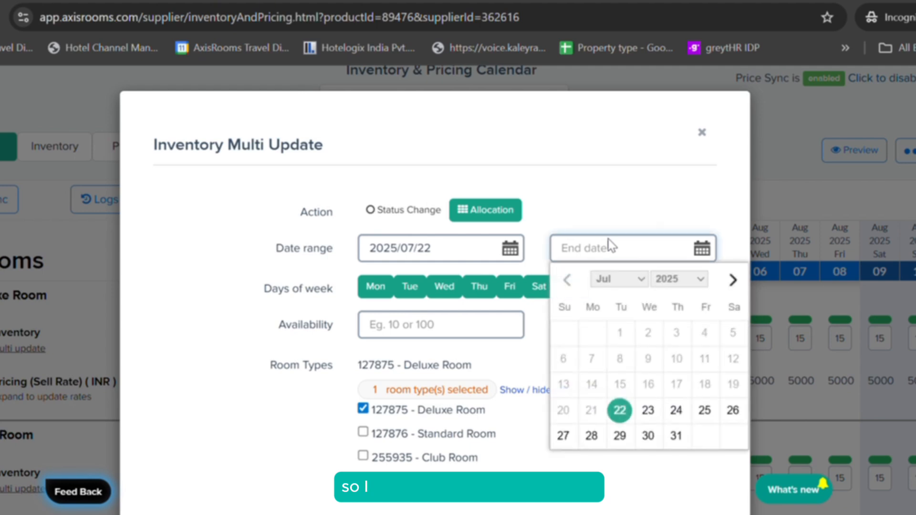
left_click(733, 280)
left_click(563, 462)
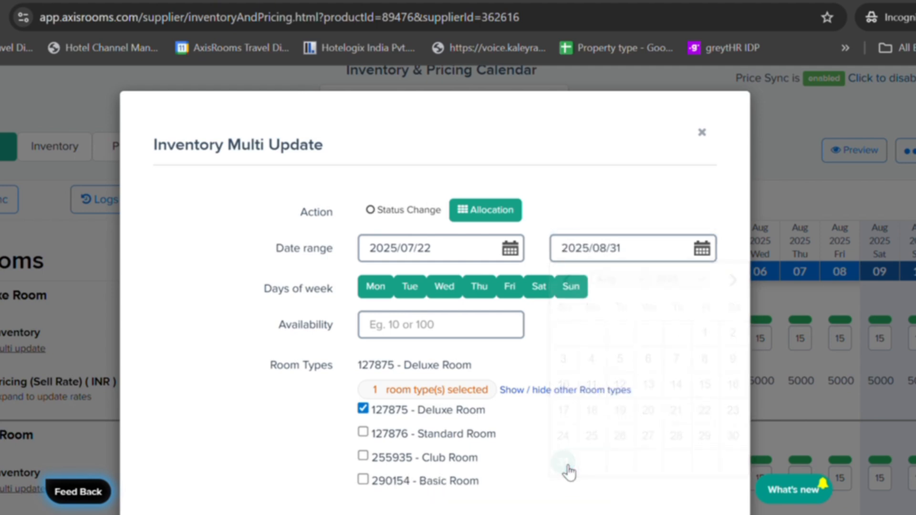
Set the availability to 15 and include the Standard Room in the multi update.
left_click(473, 338)
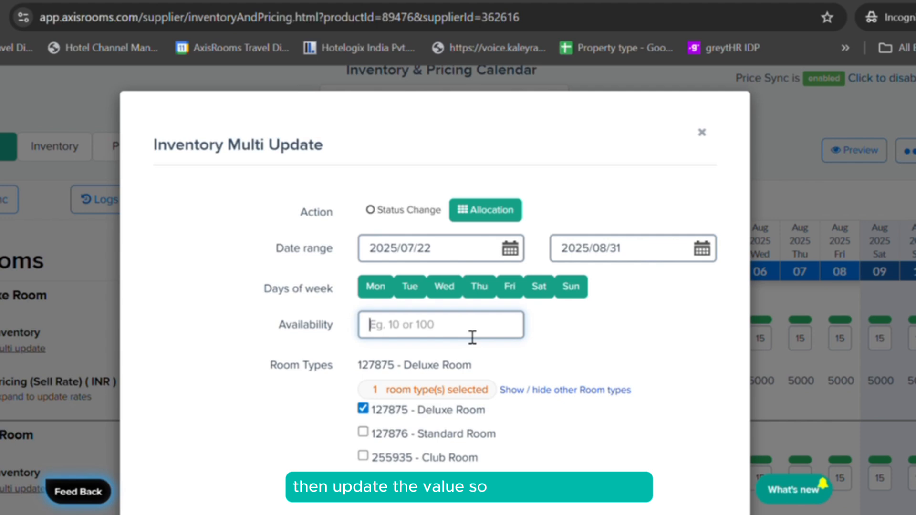
type("15")
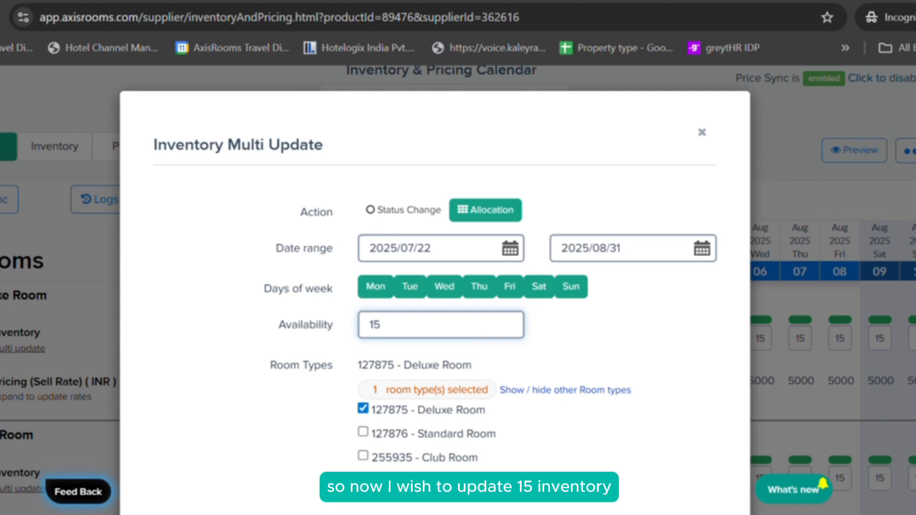
scroll(450, 432, "down", 1)
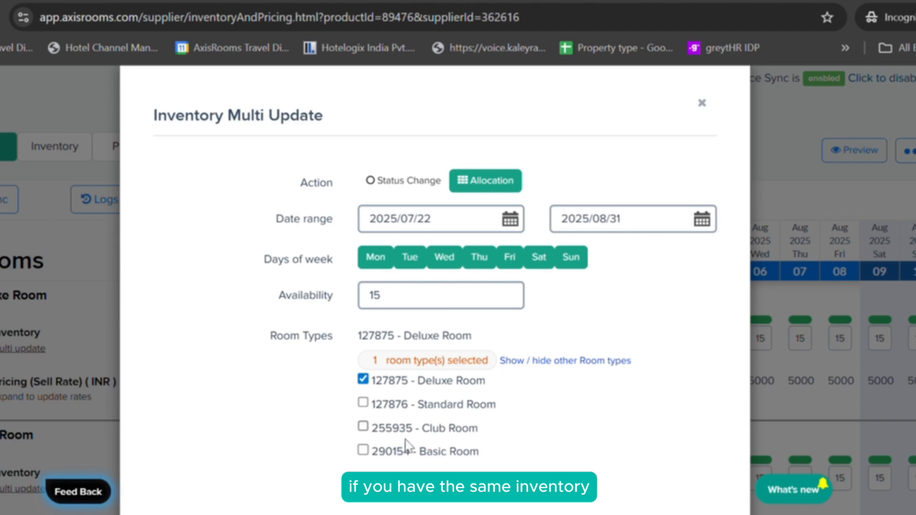
left_click(364, 404)
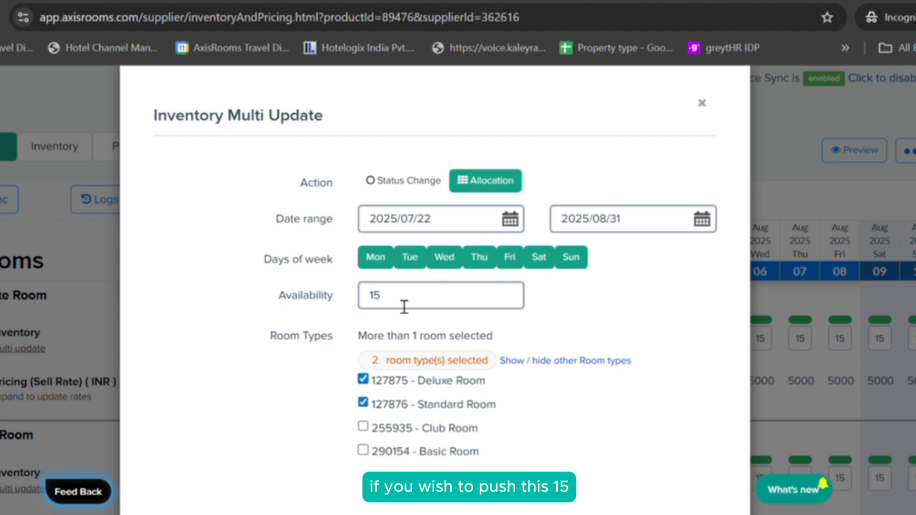
Restrict the multi update to Friday and Saturday by excluding Monday, Tuesday, Wednesday, Thursday and Sunday.
left_click(386, 263)
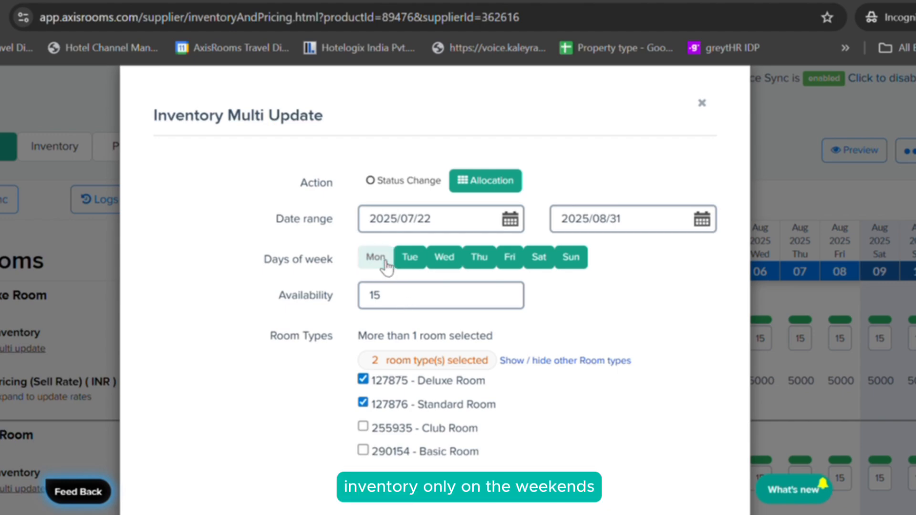
left_click(410, 261)
left_click(442, 260)
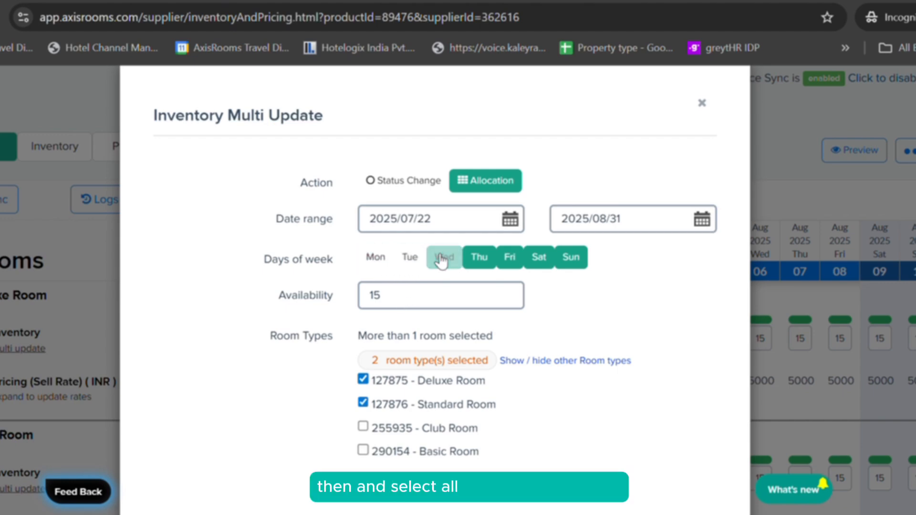
left_click(573, 260)
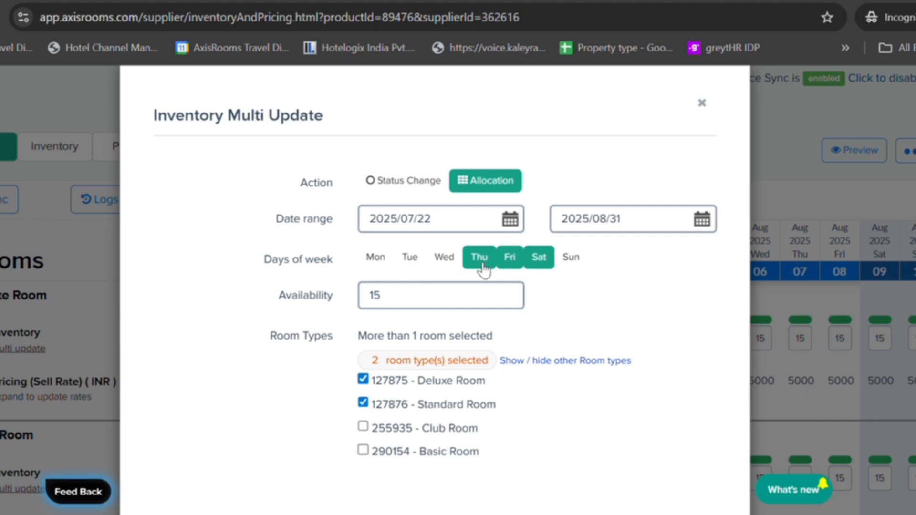
left_click(482, 262)
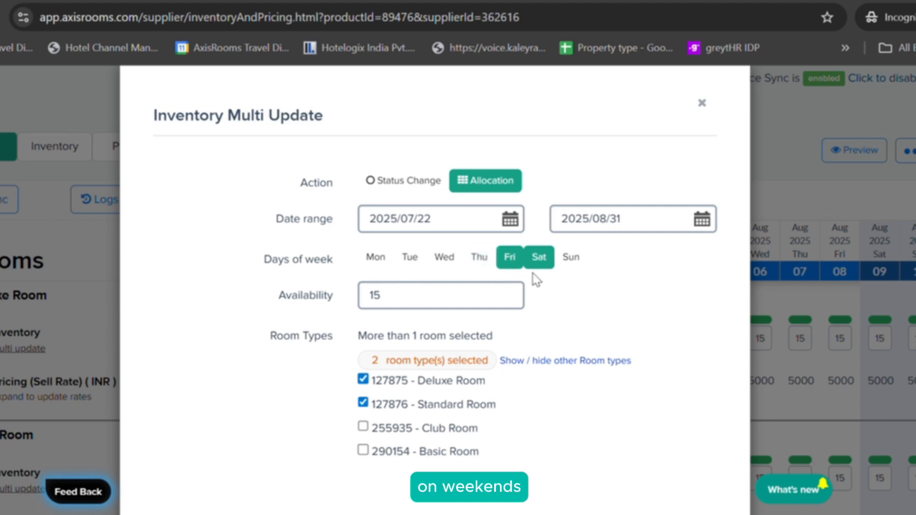
Include Monday, Tuesday, Wednesday, Thursday and Sunday again so the multi update covers all days of the week.
left_click(382, 260)
left_click(406, 260)
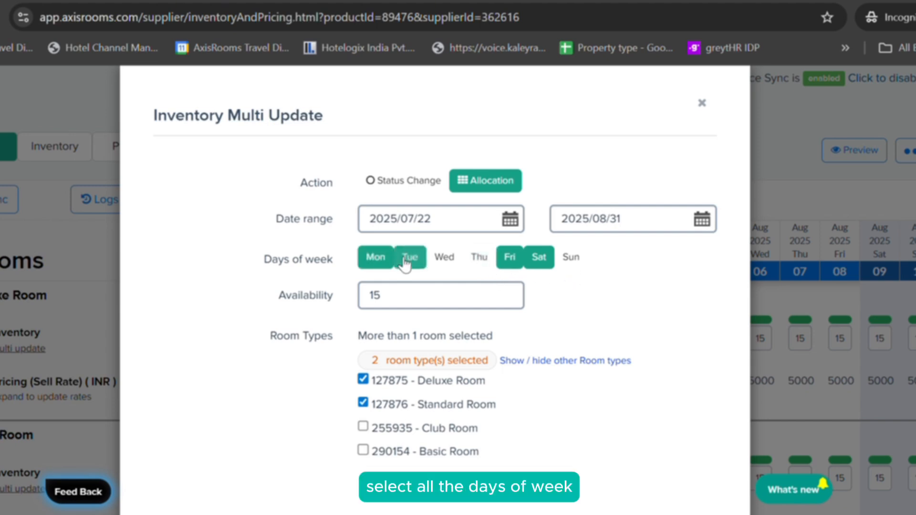
left_click(461, 265)
left_click(477, 265)
left_click(584, 267)
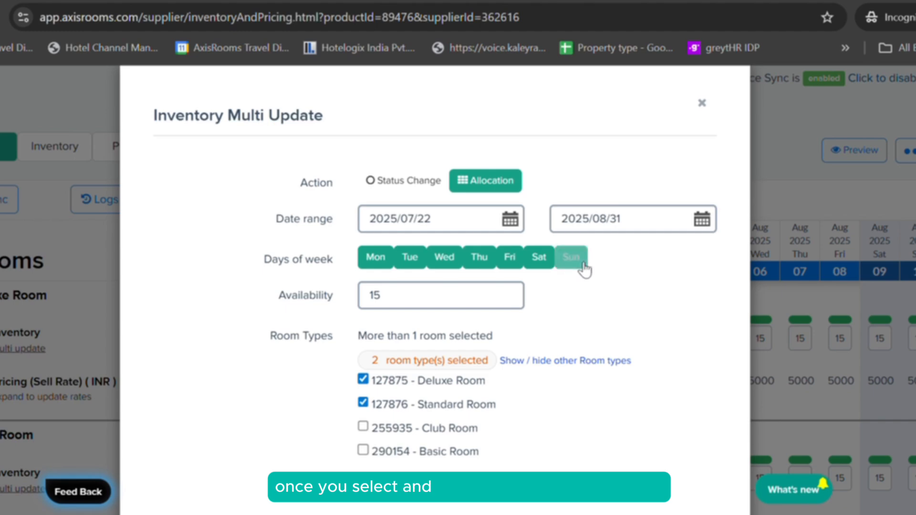
Save the inventory multi update and review the refreshed inventory logs for the submitted rooms before closing them.
scroll(434, 267, "down", 2)
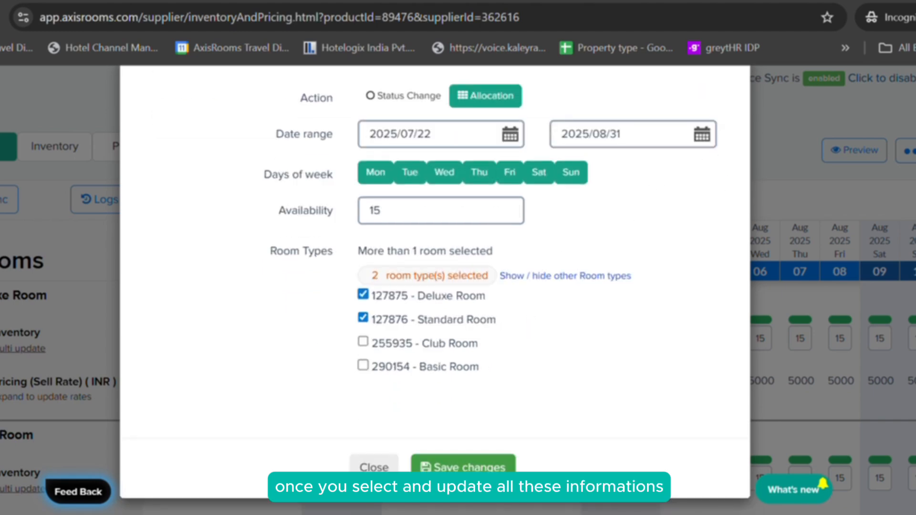
left_click(473, 467)
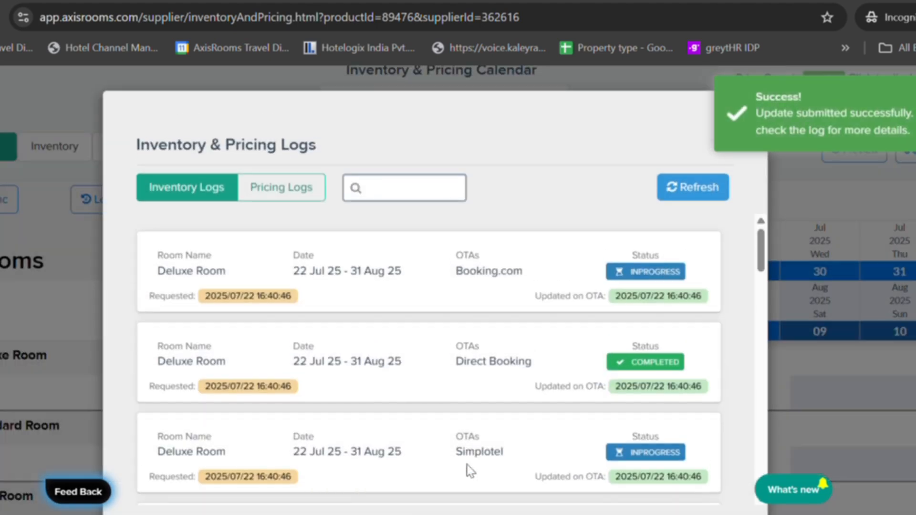
left_click(692, 188)
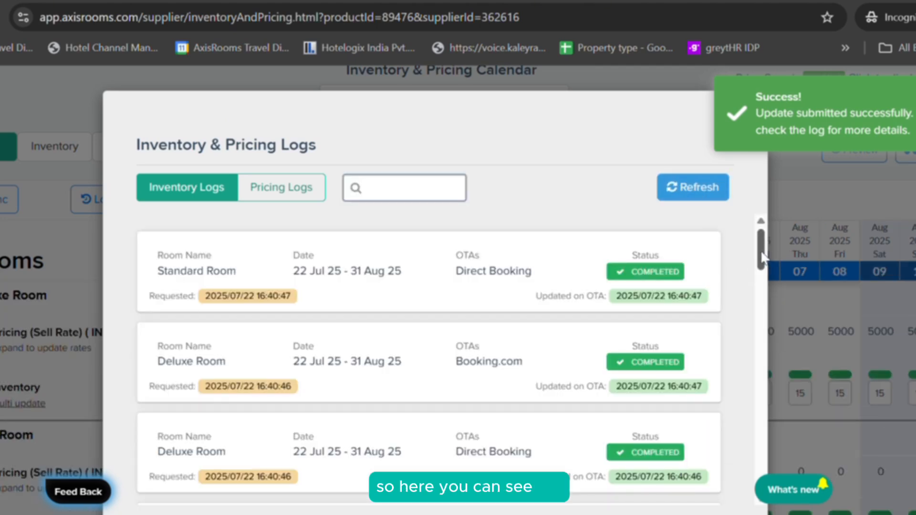
left_click_drag(762, 254, 758, 231)
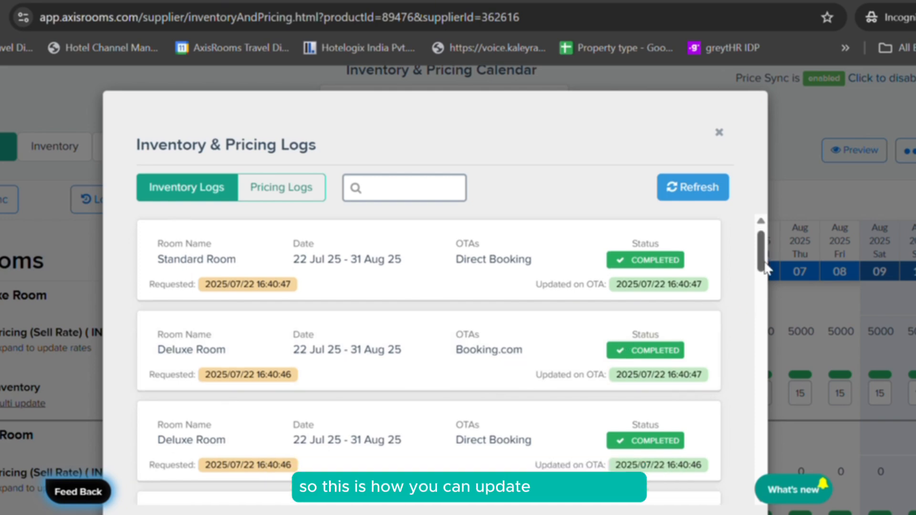
left_click_drag(765, 261, 759, 224)
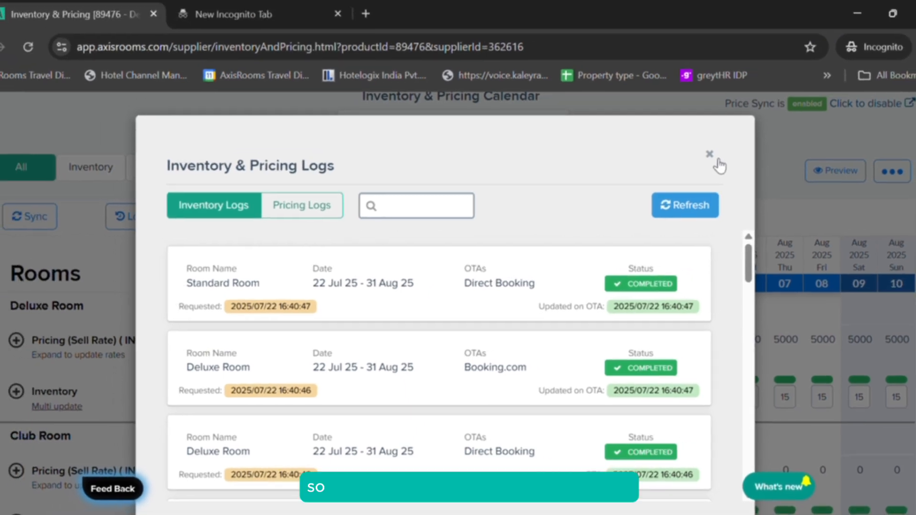
left_click(719, 132)
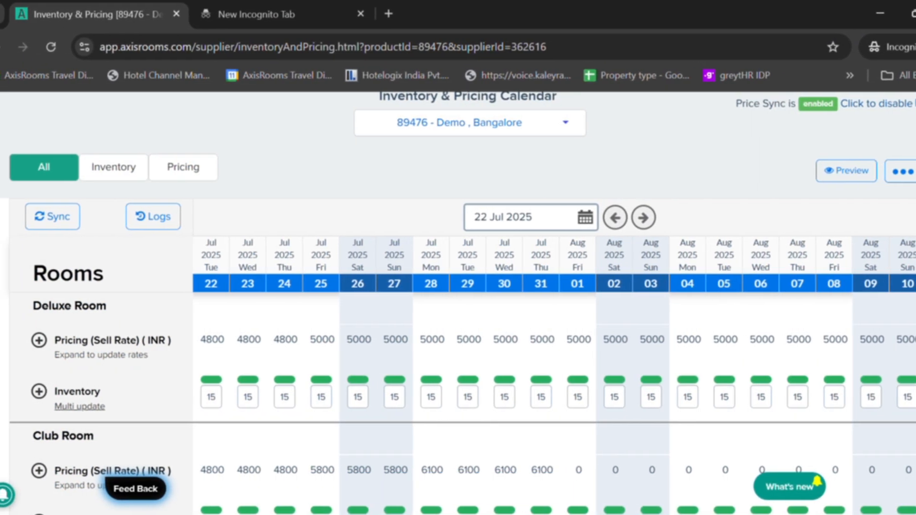
Open the pricing multi update for the Deluxe Room's EP rate plan and check the room type and rate plan selections.
scroll(735, 164, "down", 2)
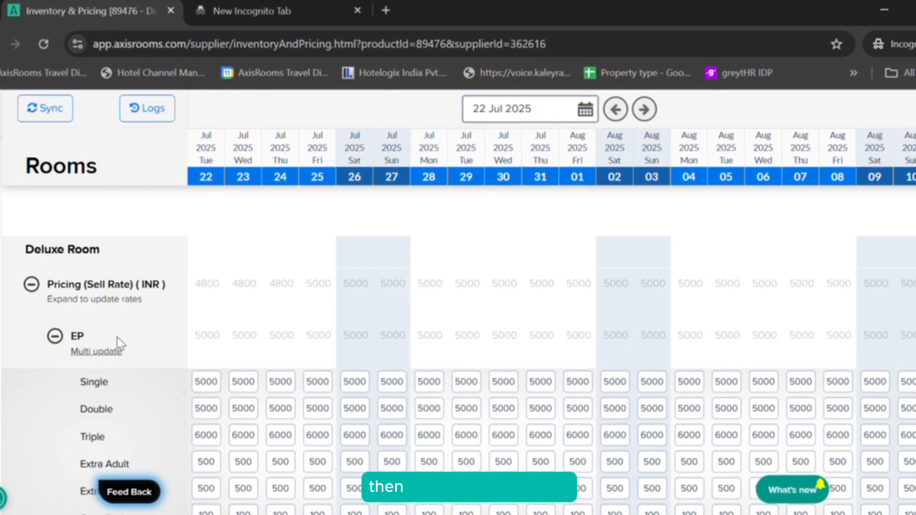
left_click(82, 354)
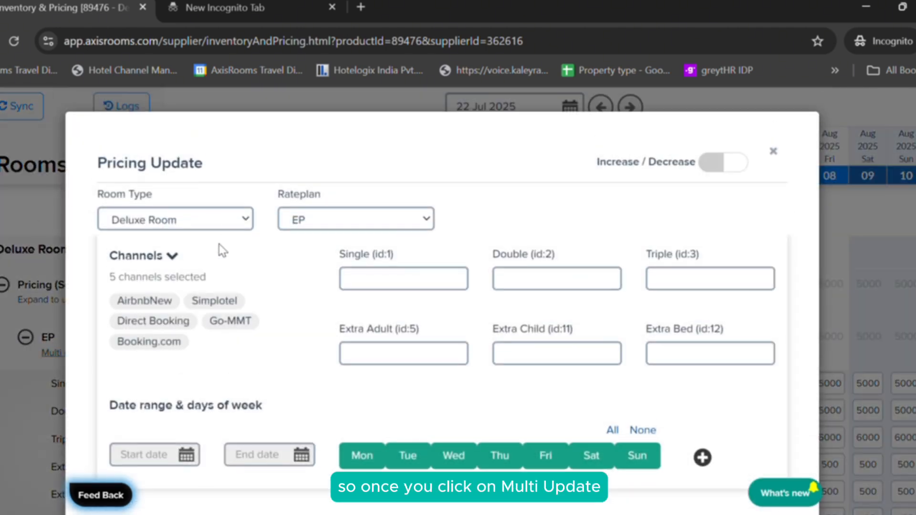
left_click(183, 223)
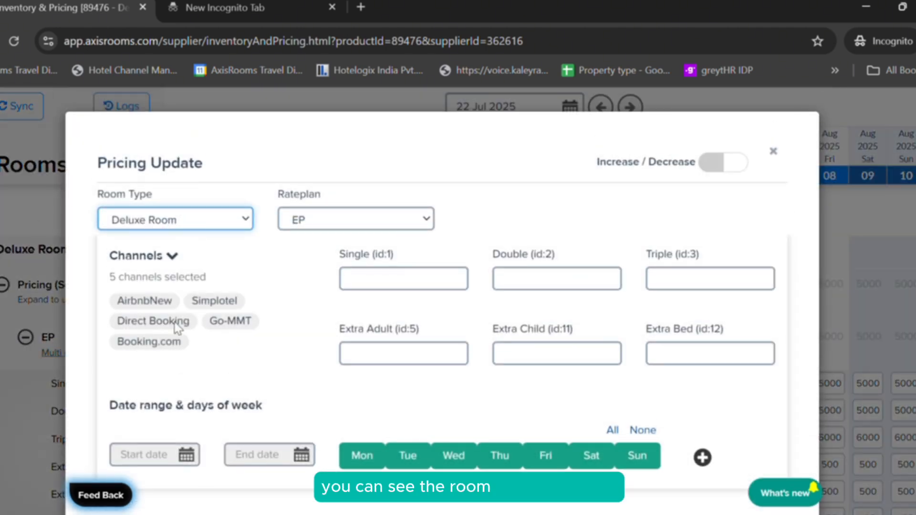
left_click(373, 225)
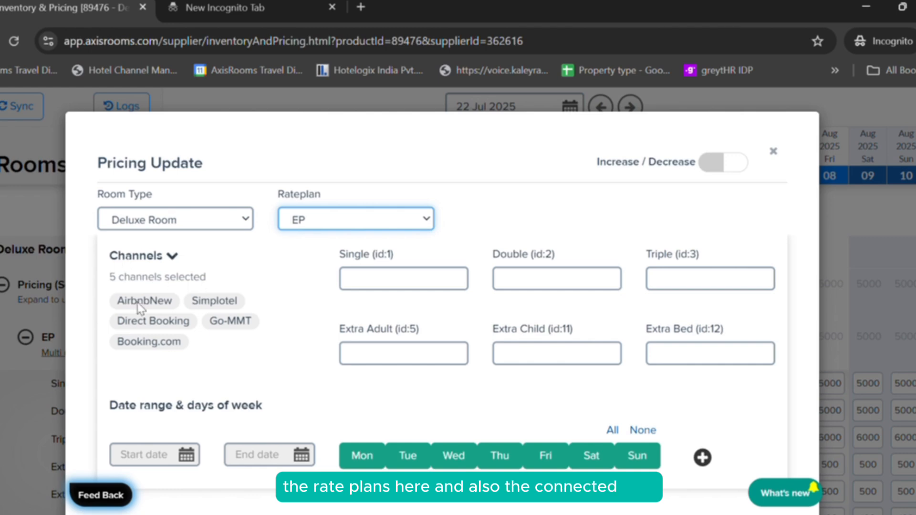
left_click(497, 195)
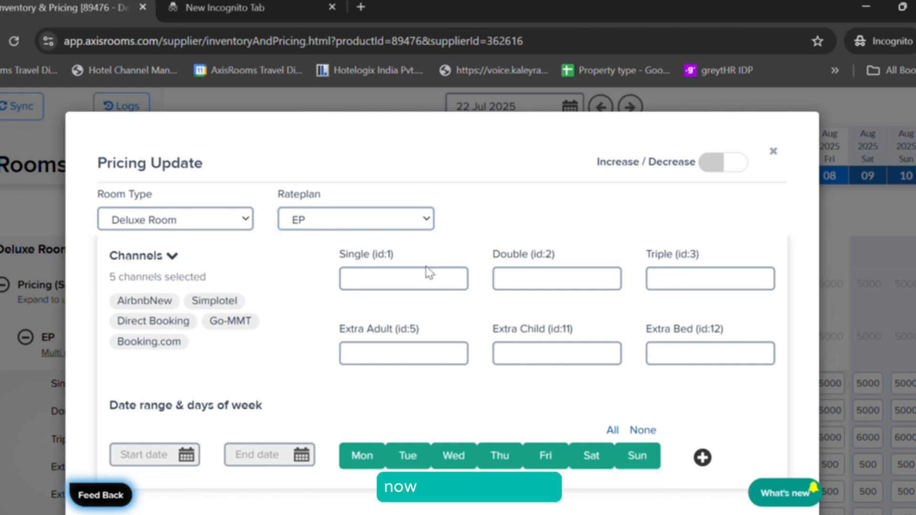
Set the Deluxe Room EP occupancy prices to 5000 for Single, 5000 for Double and 6000 for Triple.
type("5000")
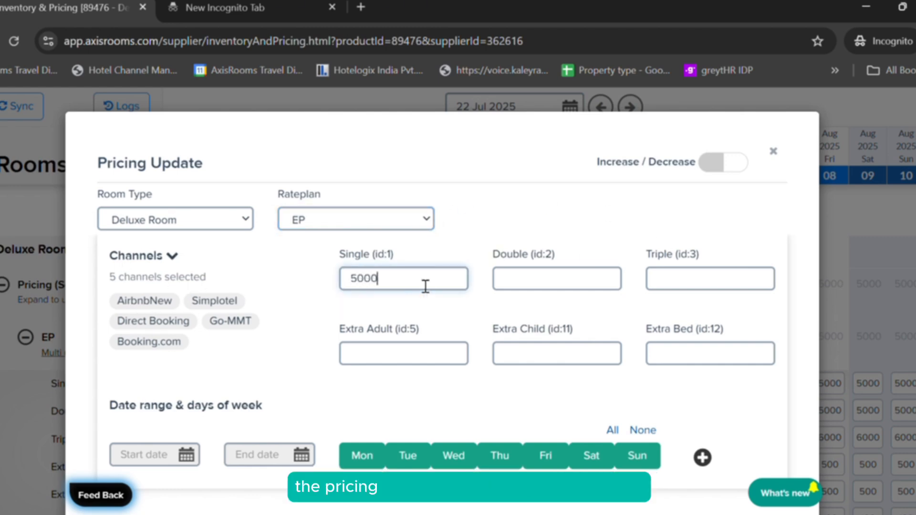
left_click(576, 292)
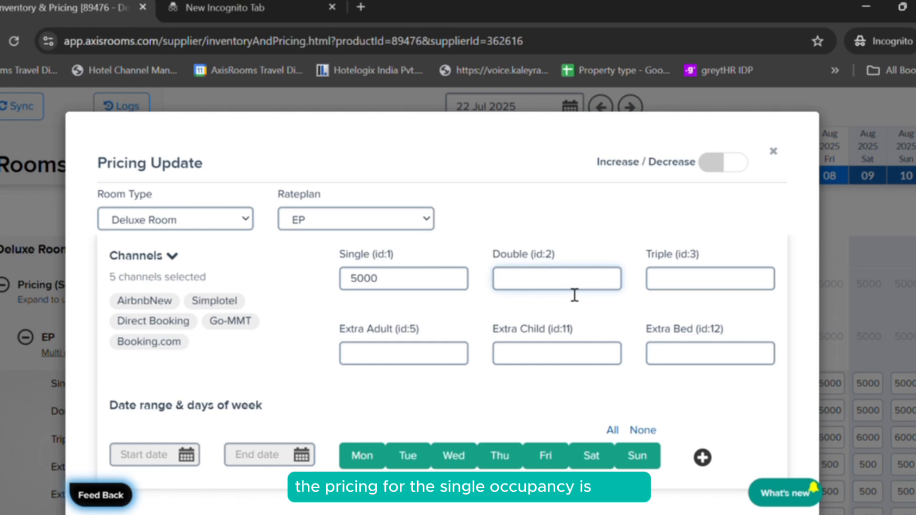
type("5000")
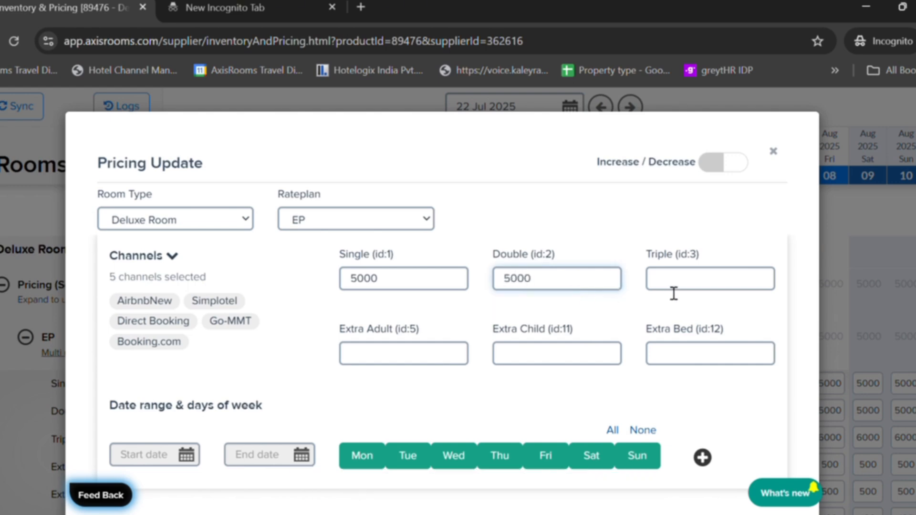
left_click(674, 293)
type("6000")
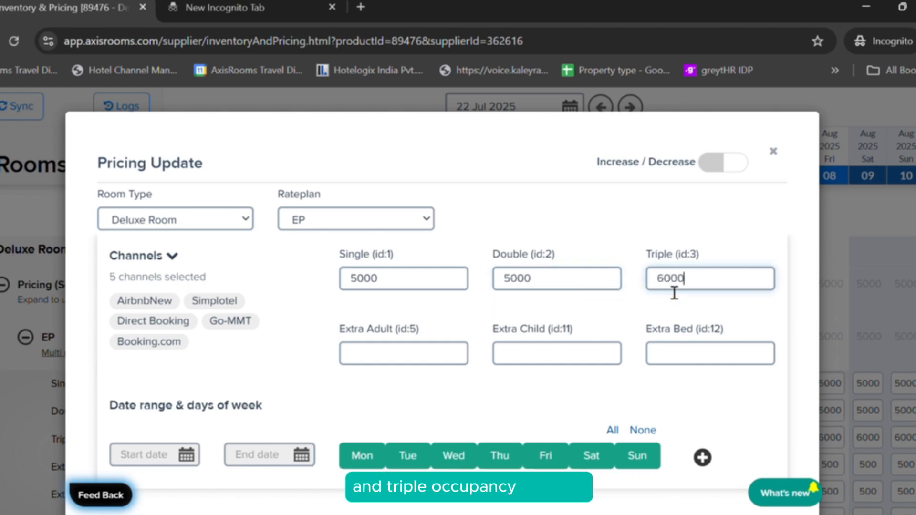
Set the Extra Adult price to 1000 and both the Extra Child and Extra Bed prices to 500.
left_click(438, 363)
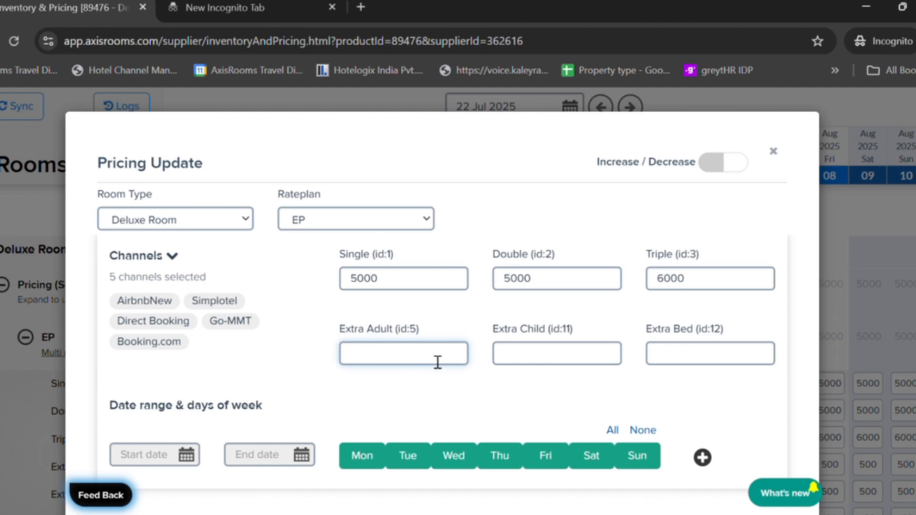
type("100")
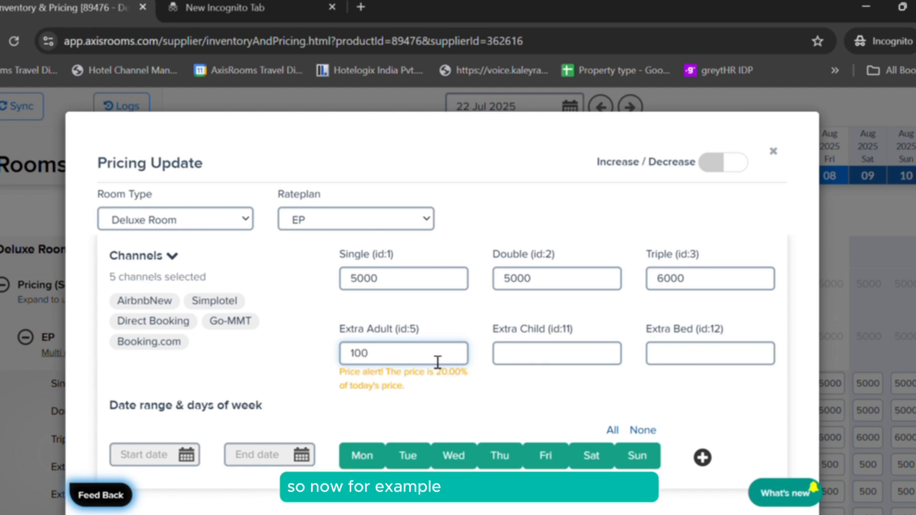
type("0")
left_click(536, 359)
type("500")
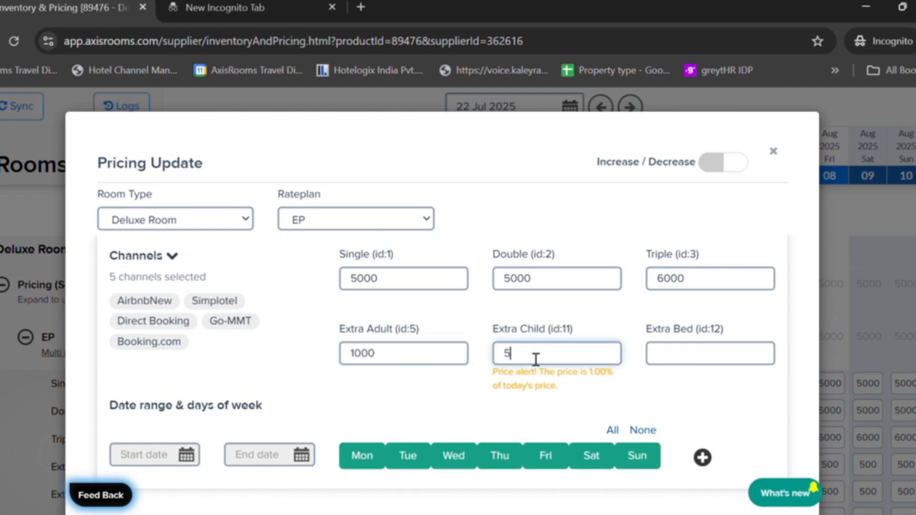
left_click(726, 370)
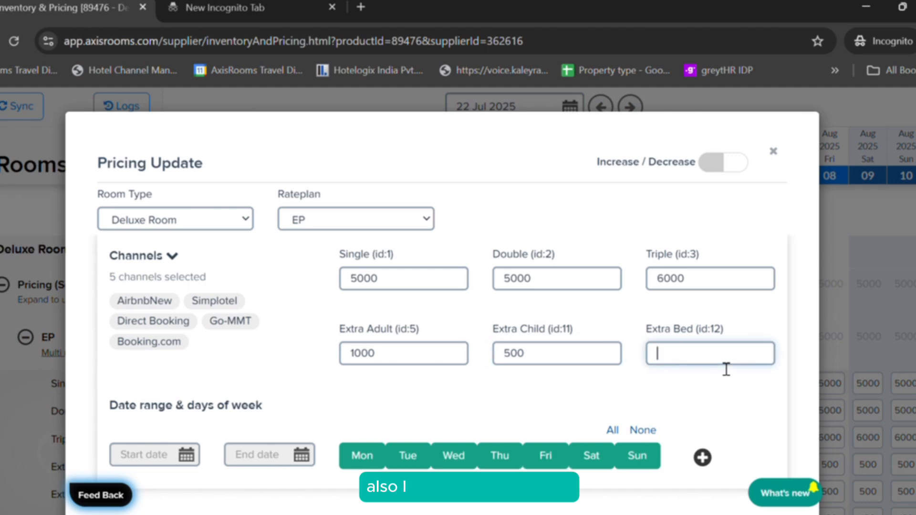
type("500")
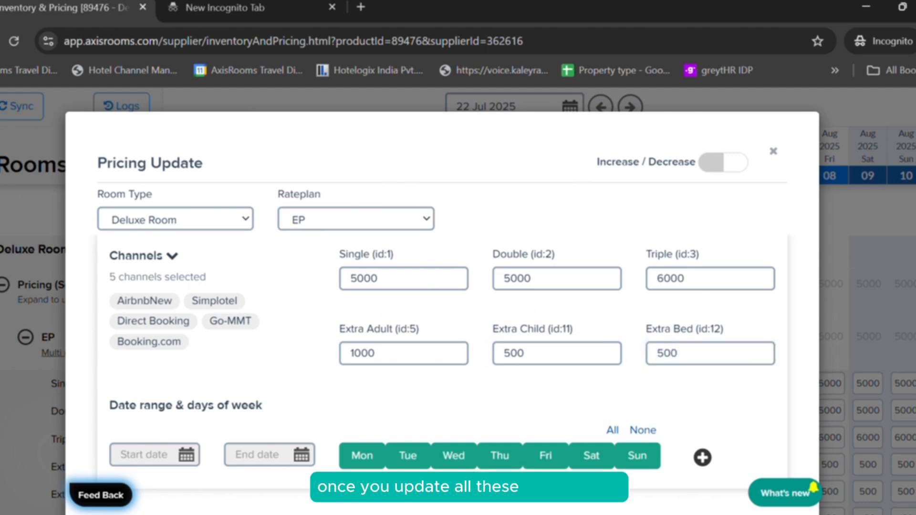
Set the date range of the pricing update to 2025/07/22 to 2025/07/31.
scroll(200, 417, "down", 2)
left_click(173, 382)
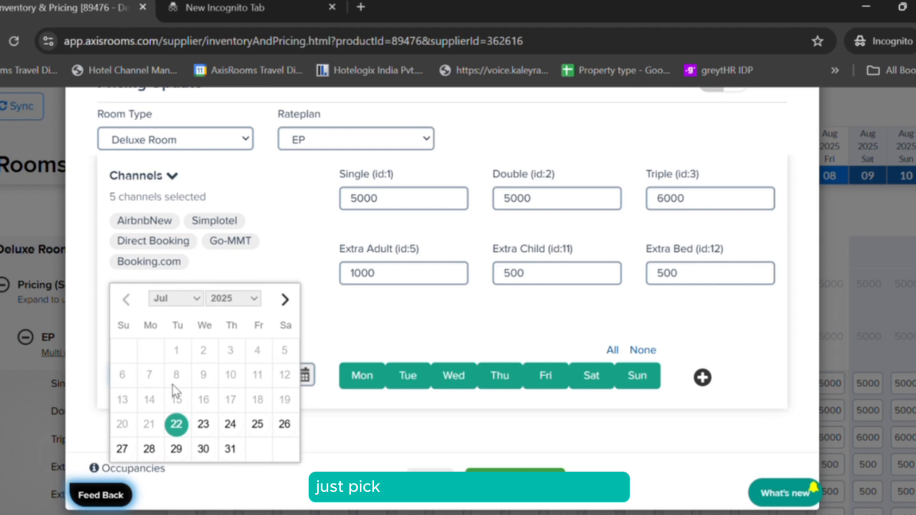
left_click(176, 425)
left_click(282, 382)
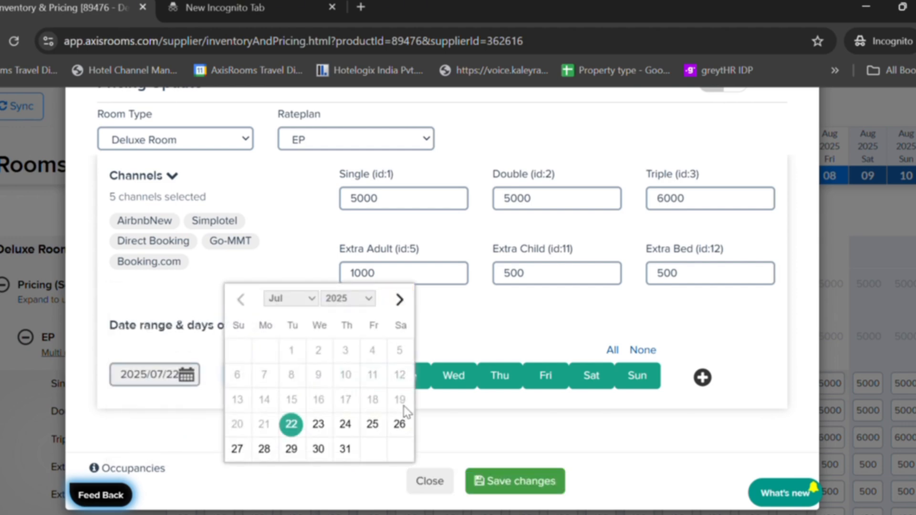
left_click(346, 450)
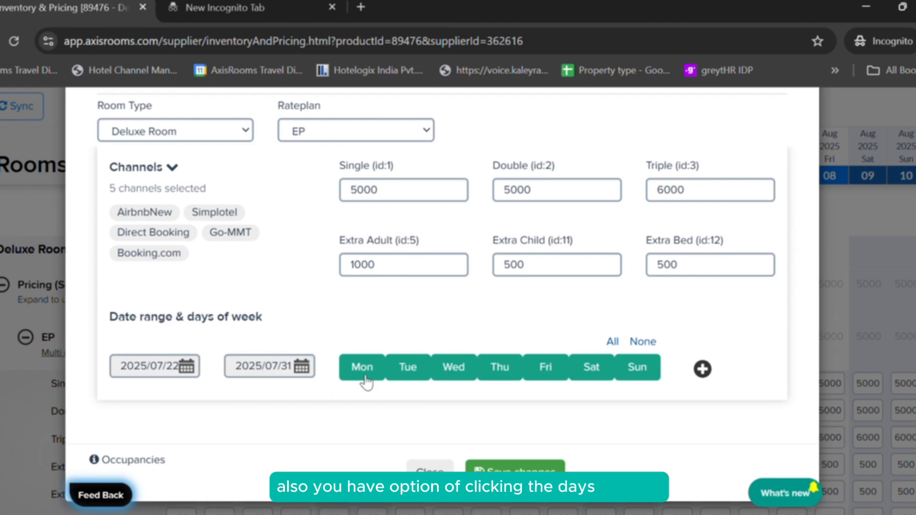
Restrict the pricing update to Friday and Saturday by excluding Monday, Tuesday, Wednesday, Thursday and Sunday.
left_click(368, 377)
left_click(407, 378)
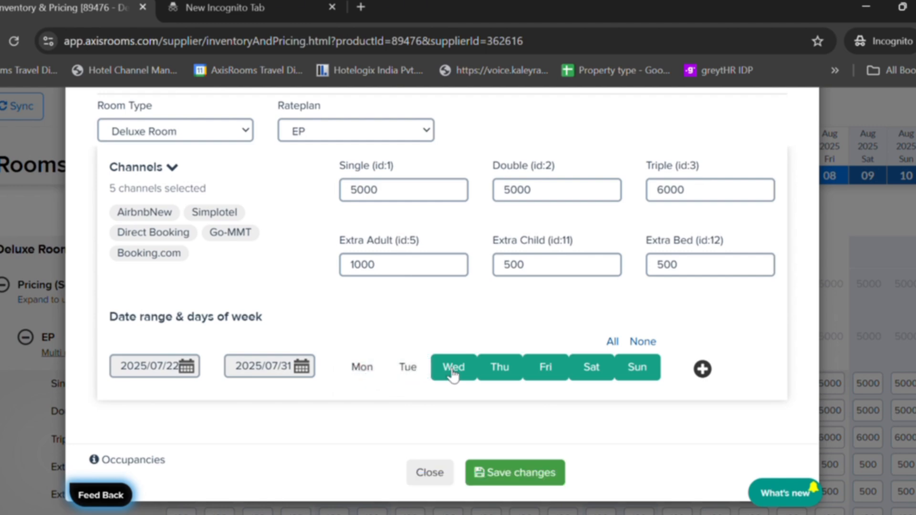
left_click(452, 371)
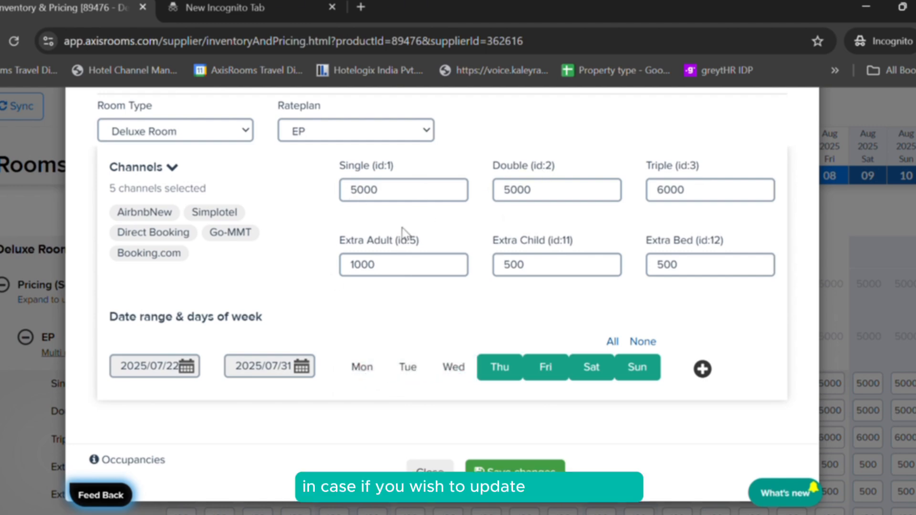
left_click(500, 375)
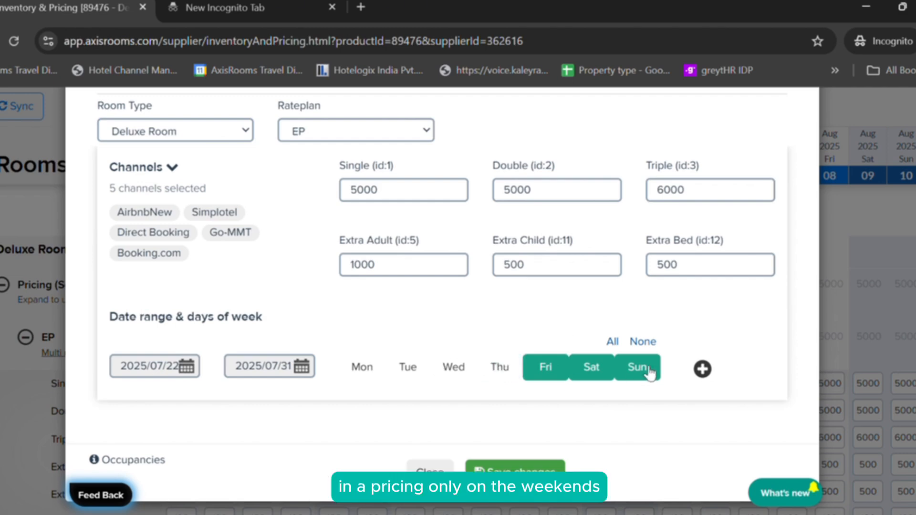
left_click(638, 373)
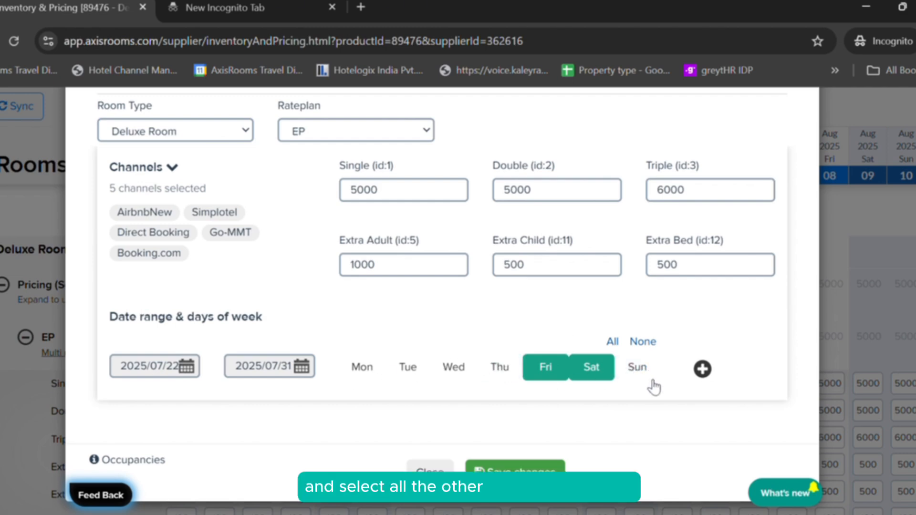
Include Monday, Tuesday, Wednesday, Thursday and Sunday again so the pricing update covers the whole week.
left_click(378, 370)
left_click(409, 372)
left_click(454, 373)
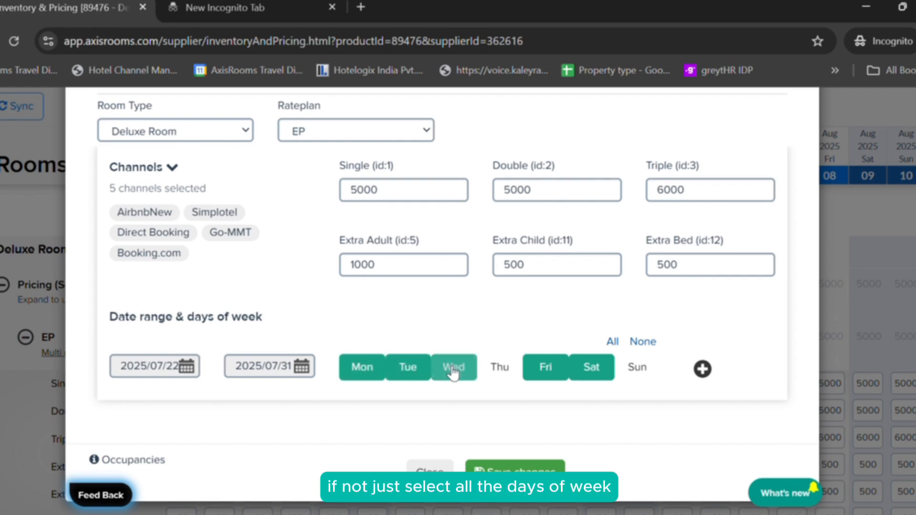
left_click(500, 371)
left_click(638, 371)
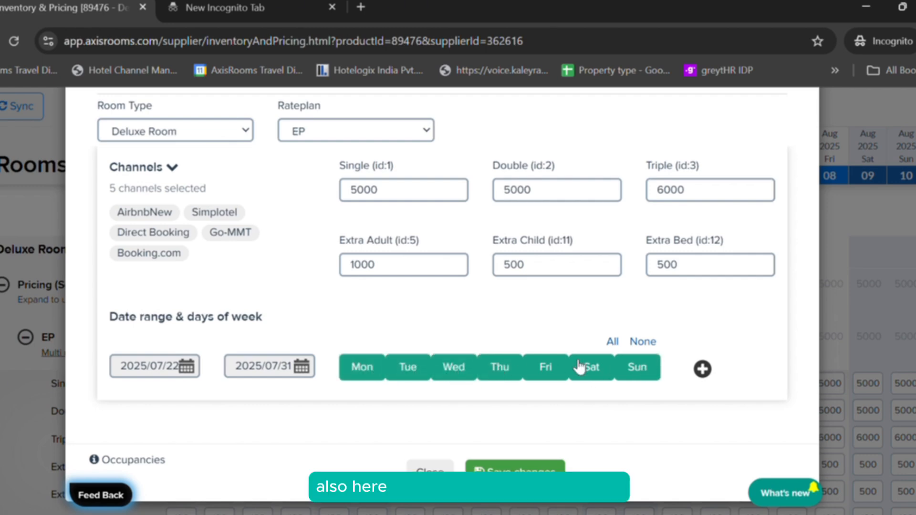
Add several further blank date ranges to the pricing update below the 2025/07/22 to 2025/07/31 range.
left_click(703, 369)
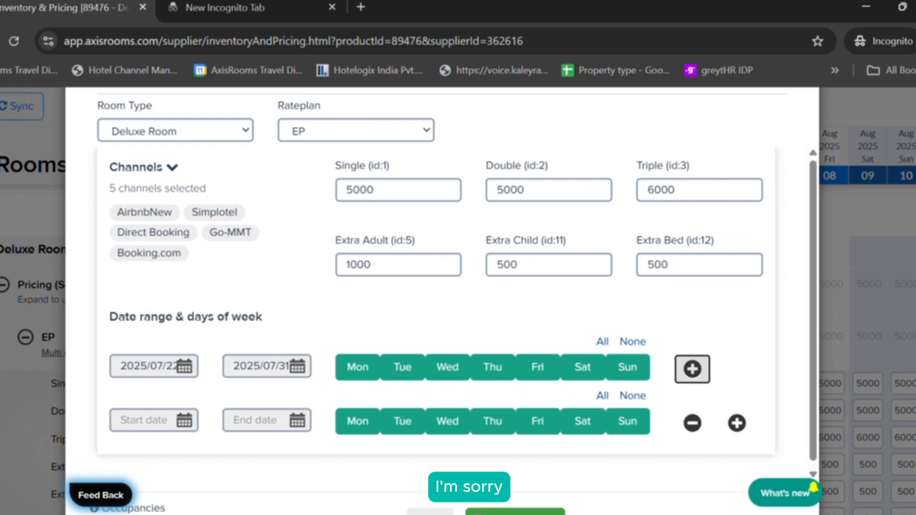
scroll(697, 372, "down", 1)
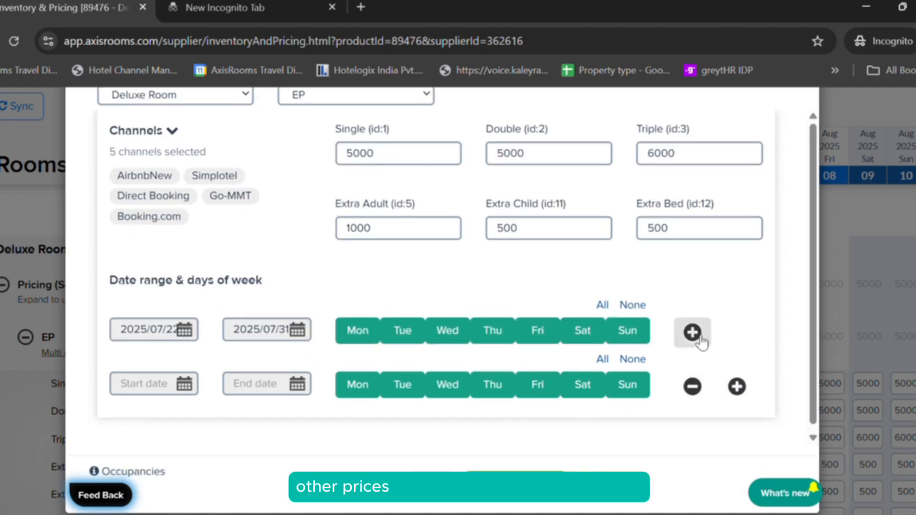
left_click(737, 386)
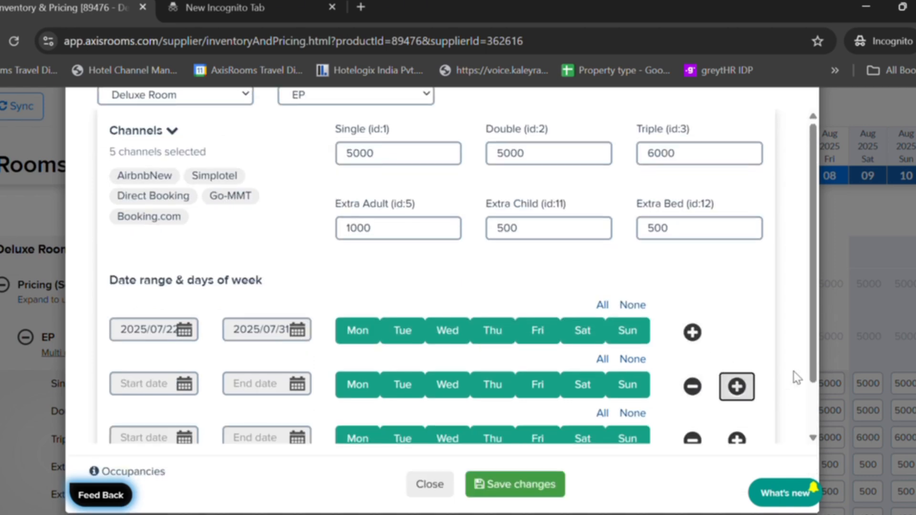
left_click_drag(812, 378, 819, 420)
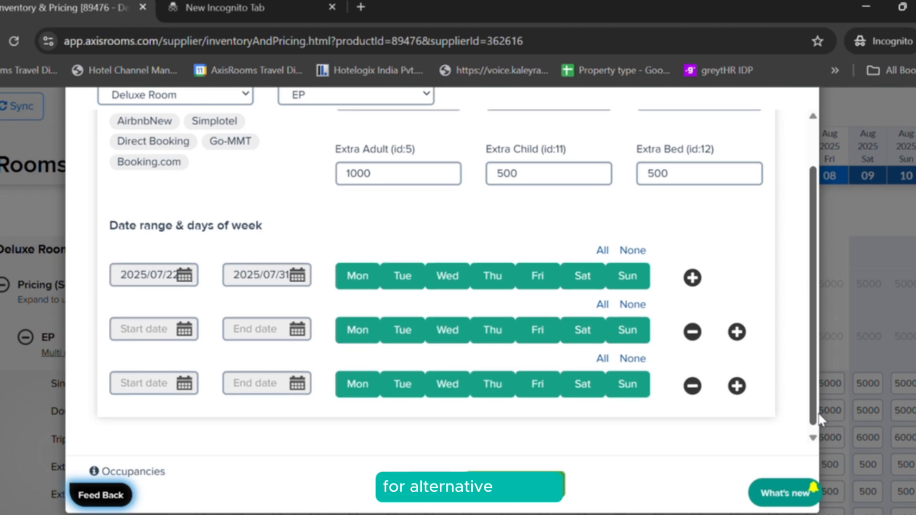
left_click(737, 386)
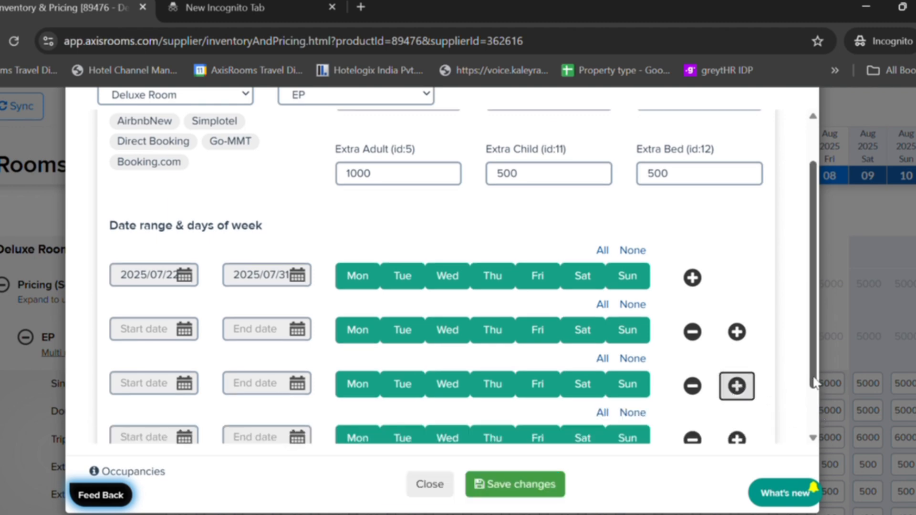
scroll(814, 420, "down", 2)
left_click(737, 380)
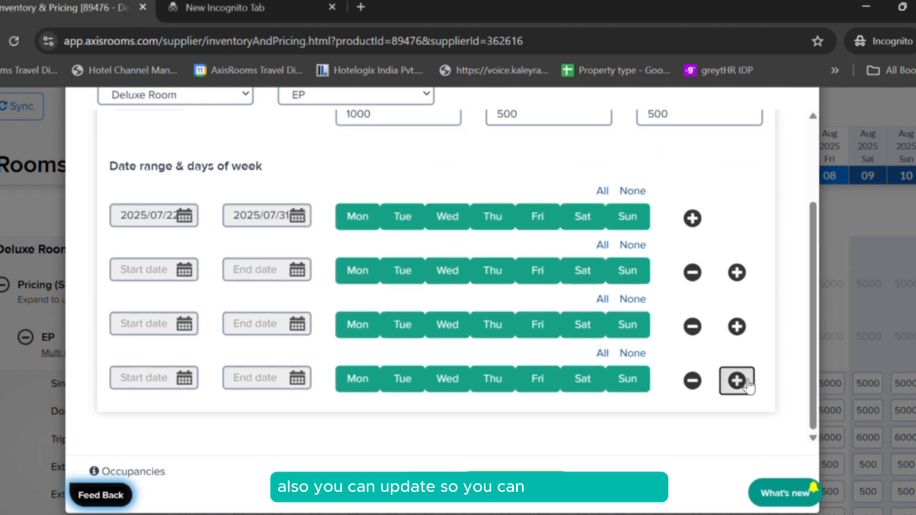
Remove all the blank date ranges from the pricing update, keeping only the 2025/07/22 to 2025/07/31 range.
scroll(814, 437, "down", 1)
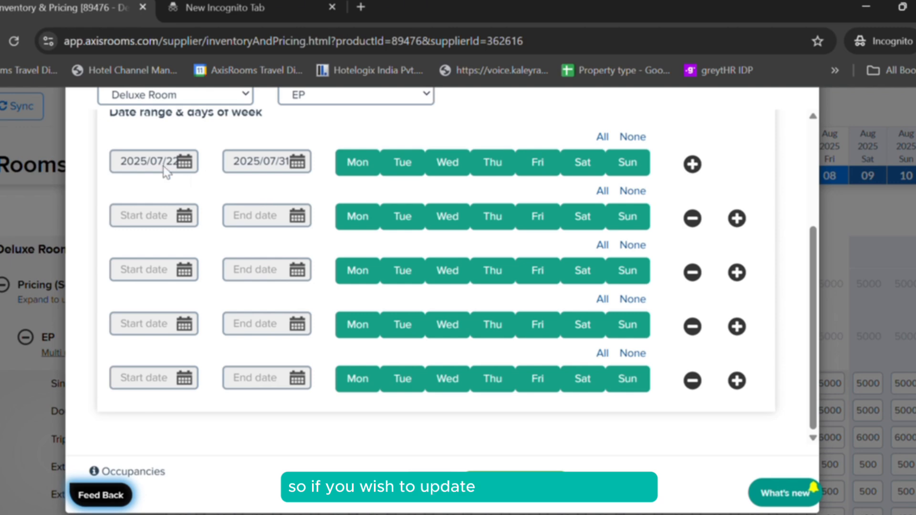
left_click(698, 384)
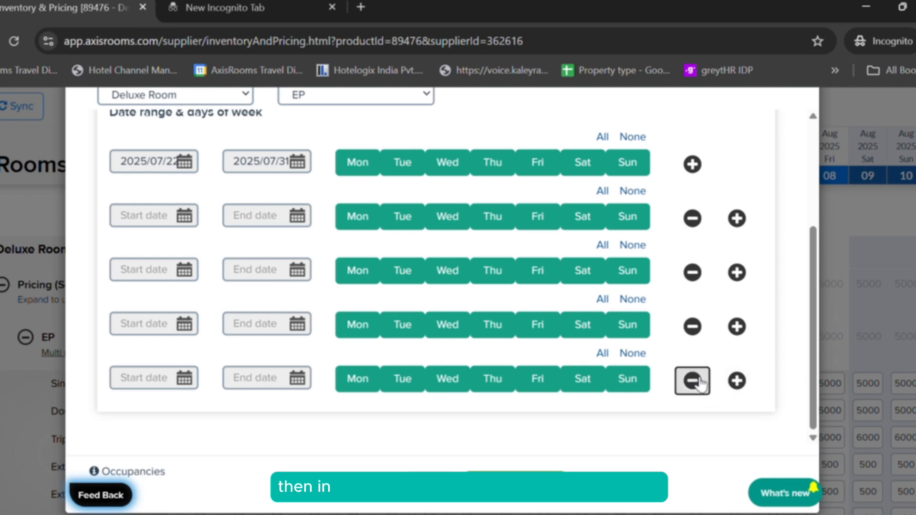
left_click(695, 380)
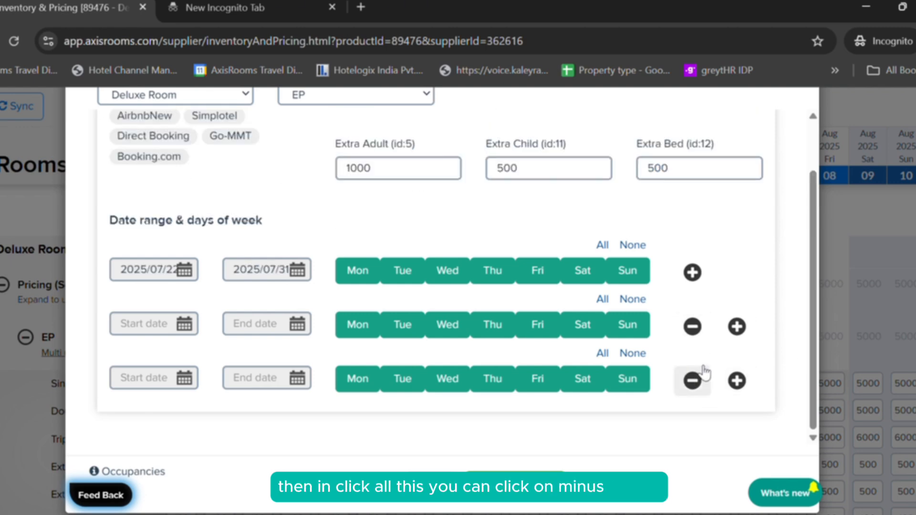
left_click(696, 380)
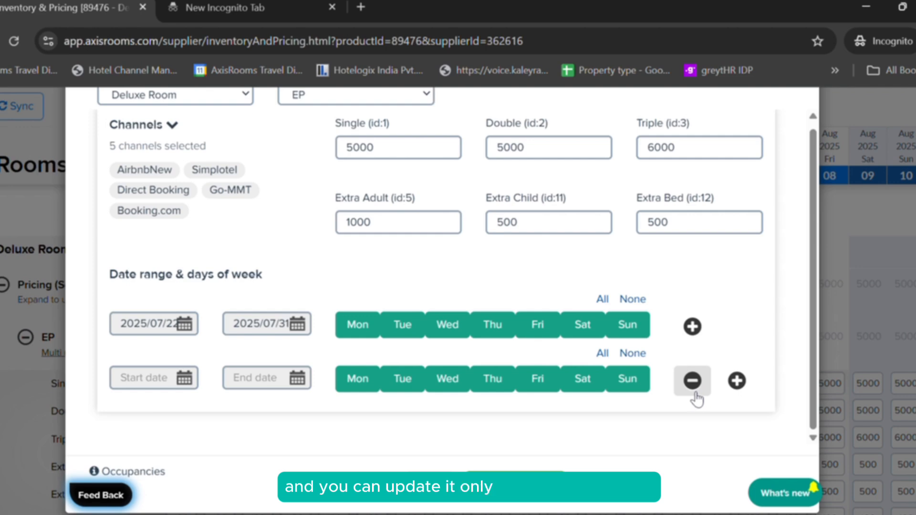
left_click(696, 389)
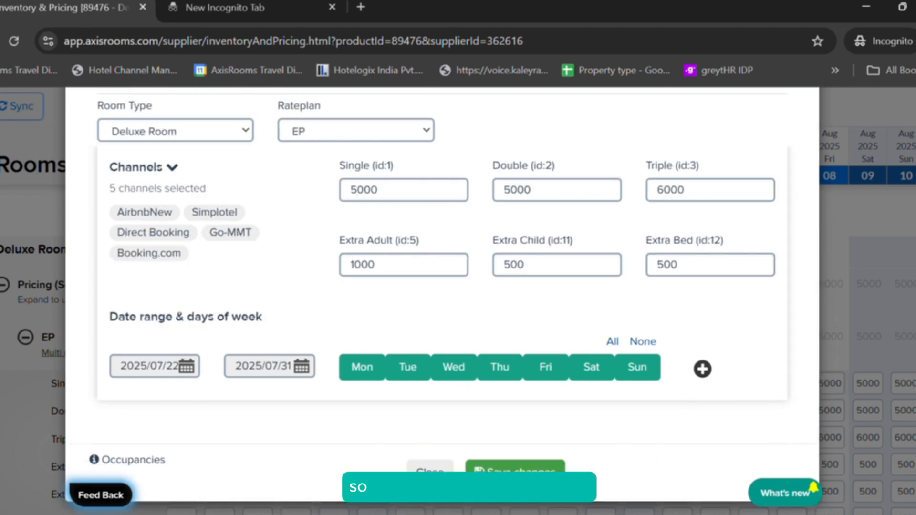
Save the Deluxe Room EP pricing update for the 2025/07/22 to 2025/07/31 range.
scroll(442, 301, "up", 2)
scroll(442, 301, "down", 2)
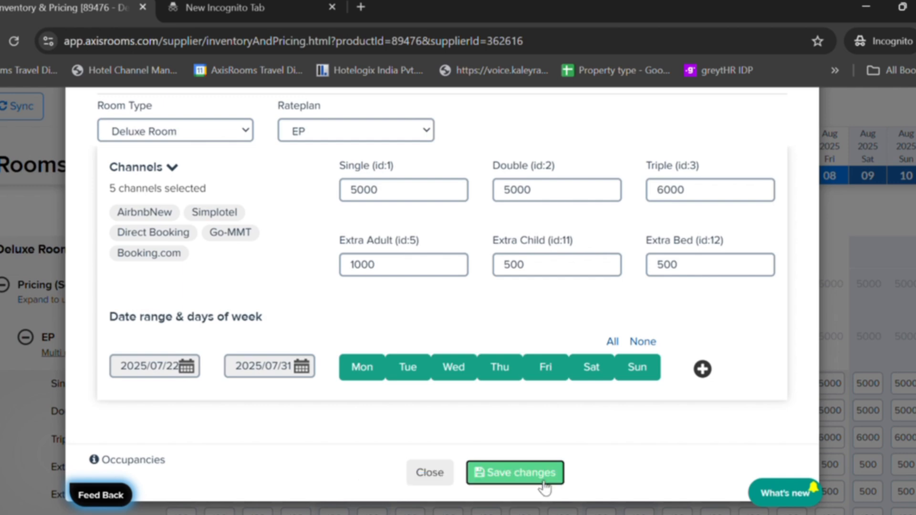
left_click(545, 483)
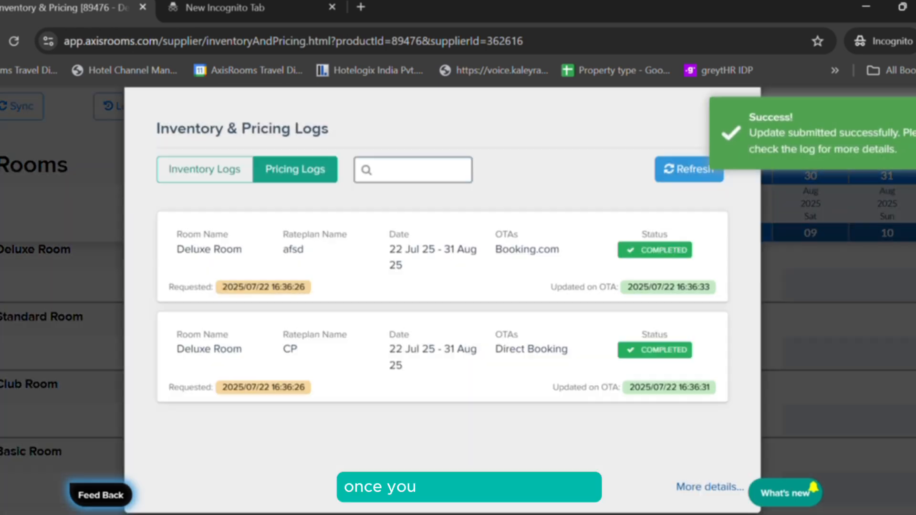